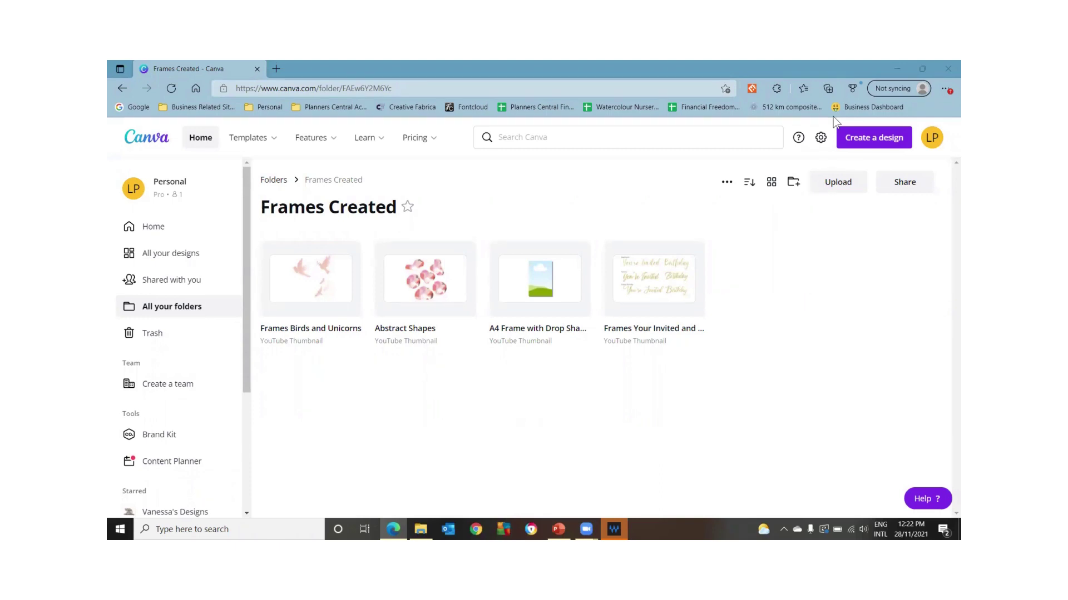
Start a blank custom-size design measuring 1000 × 1000 px
left_click(877, 144)
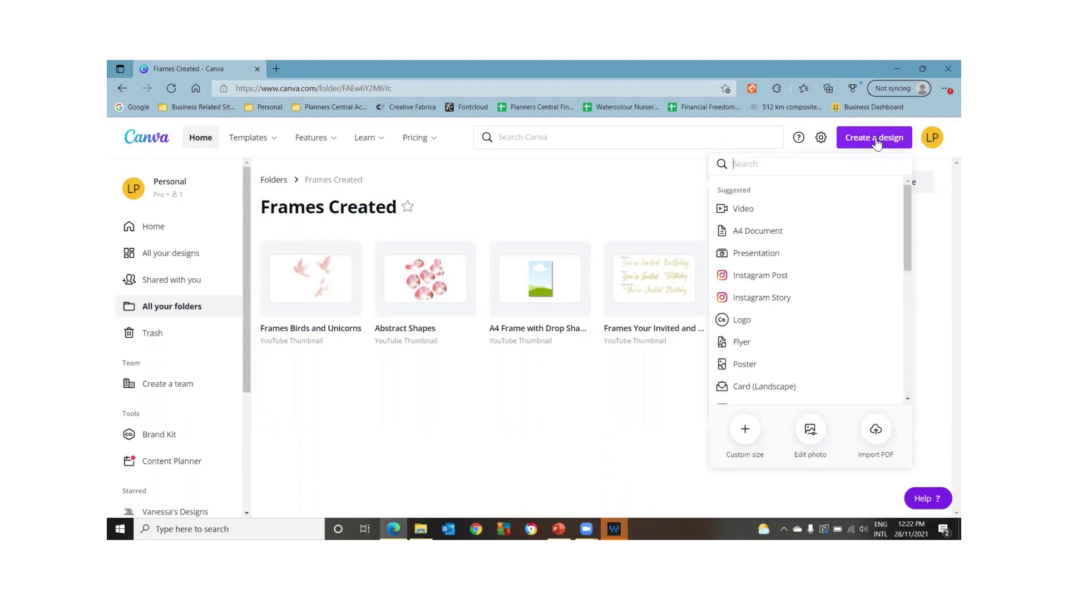
left_click(746, 432)
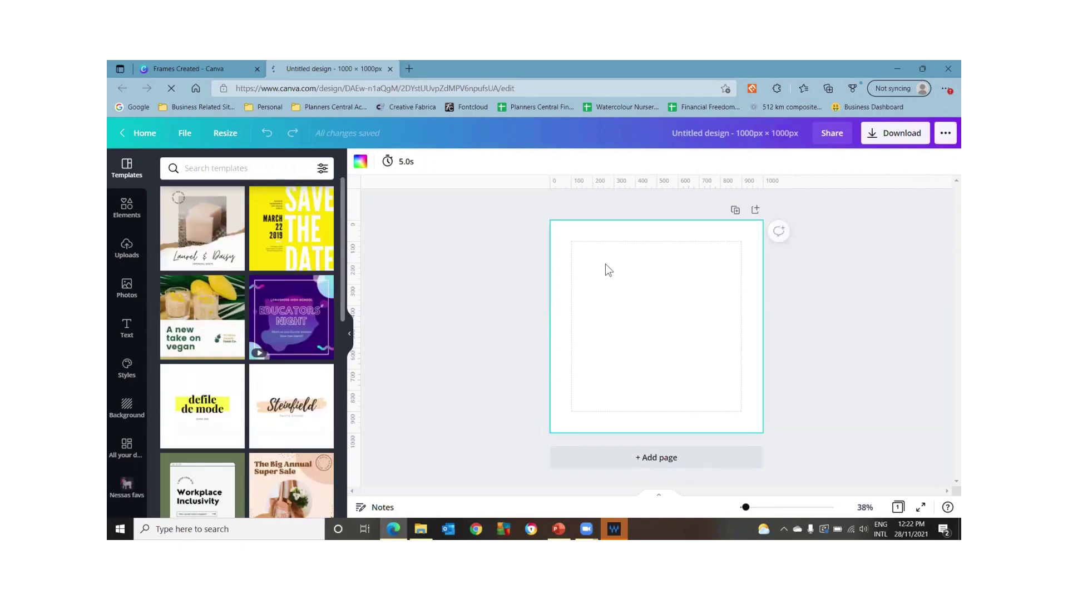
Add 'You're Invited' text in the Daydream font, enlarged to size 137 and 800 px wide
key("t")
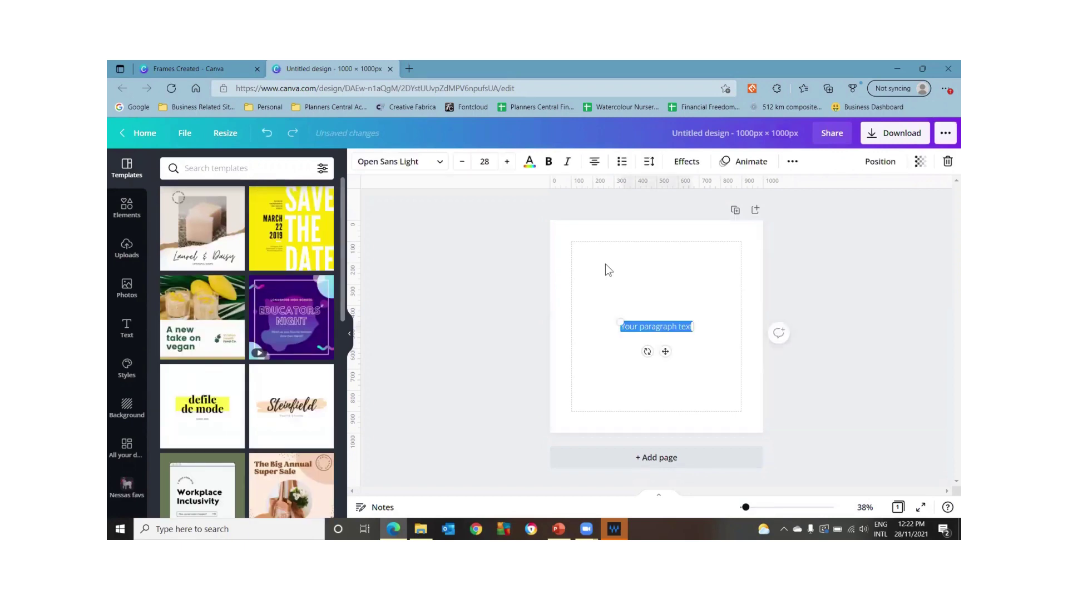
type("You're")
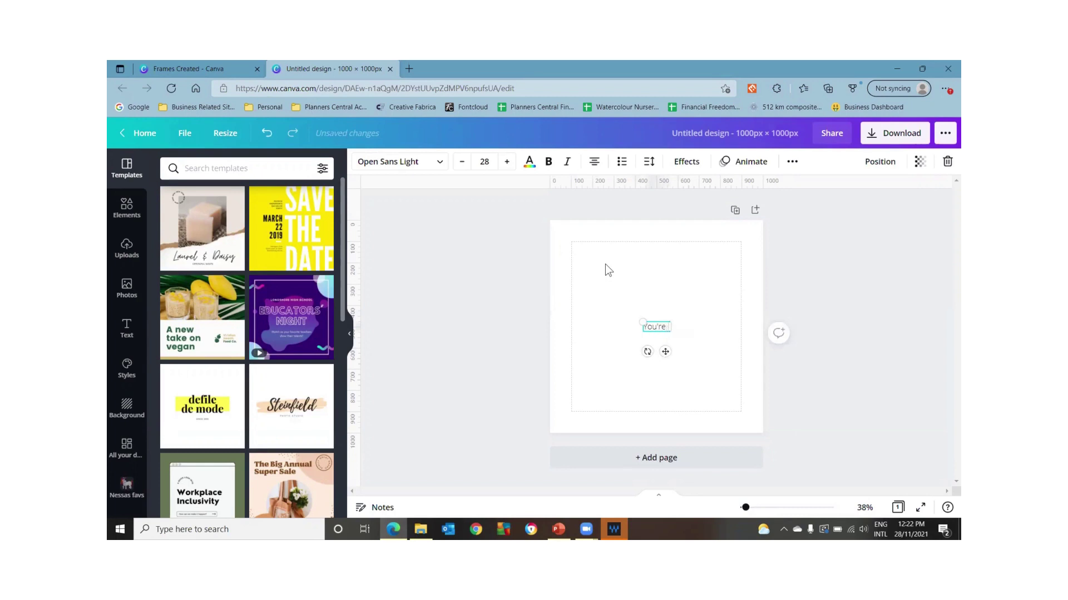
type(" Invited")
left_click_drag(682, 332, 665, 284)
left_click(406, 169)
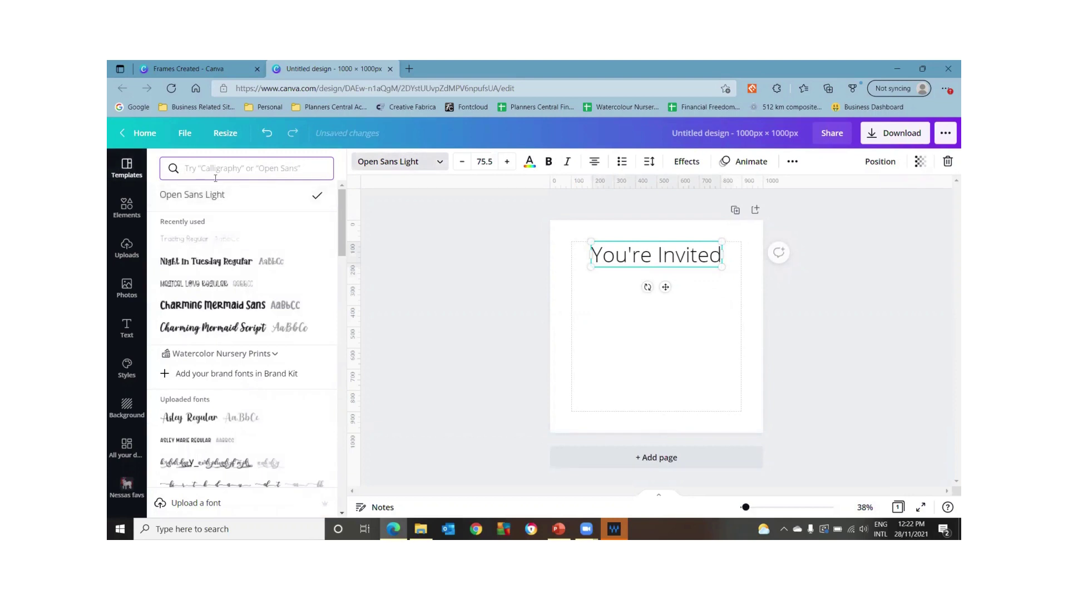
type("daydre")
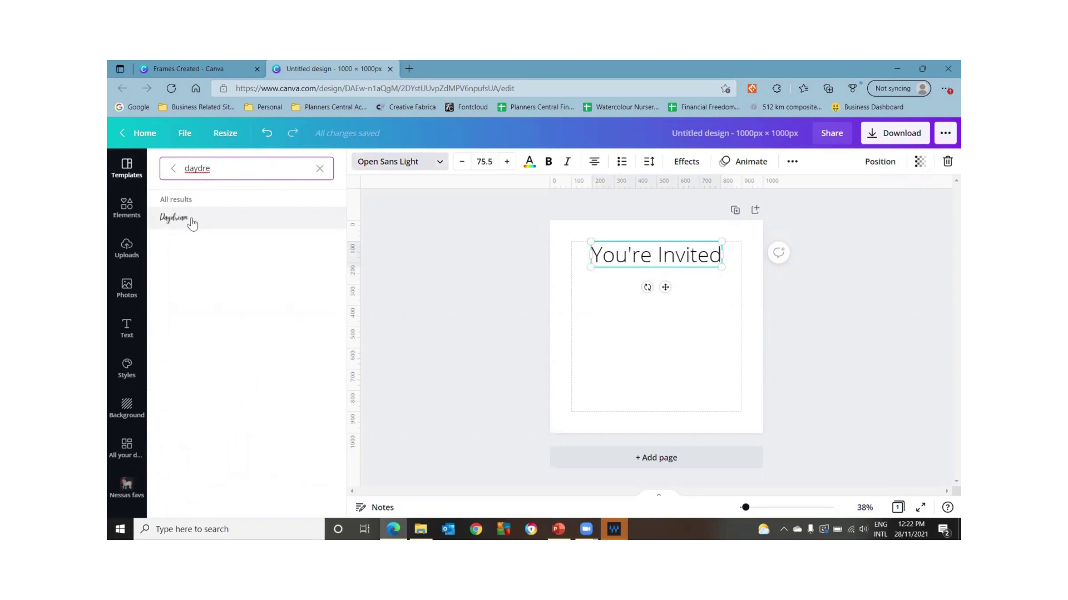
left_click(192, 223)
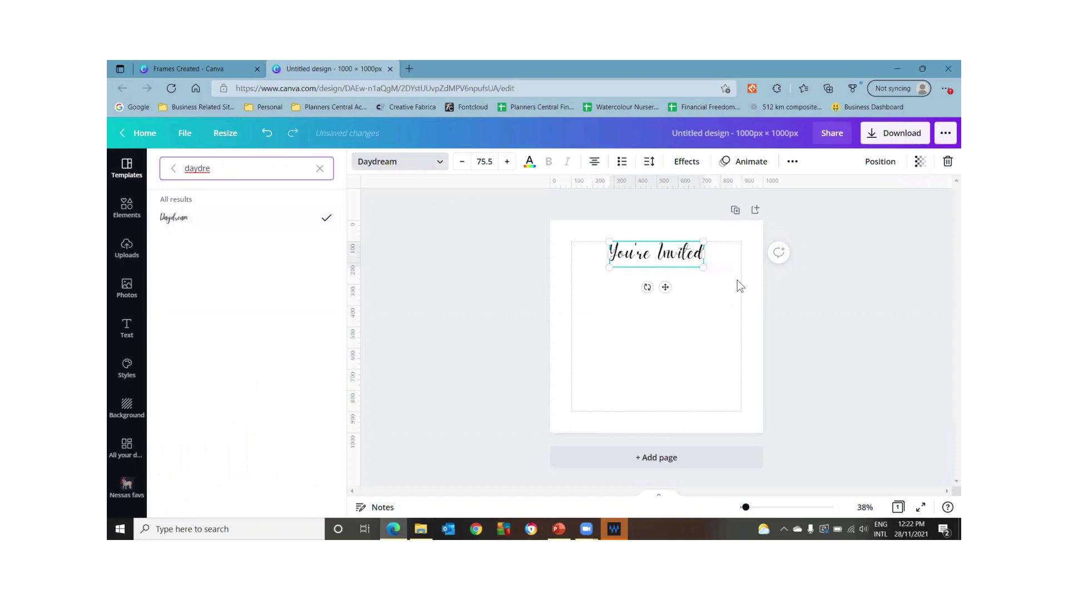
left_click_drag(703, 266, 742, 285)
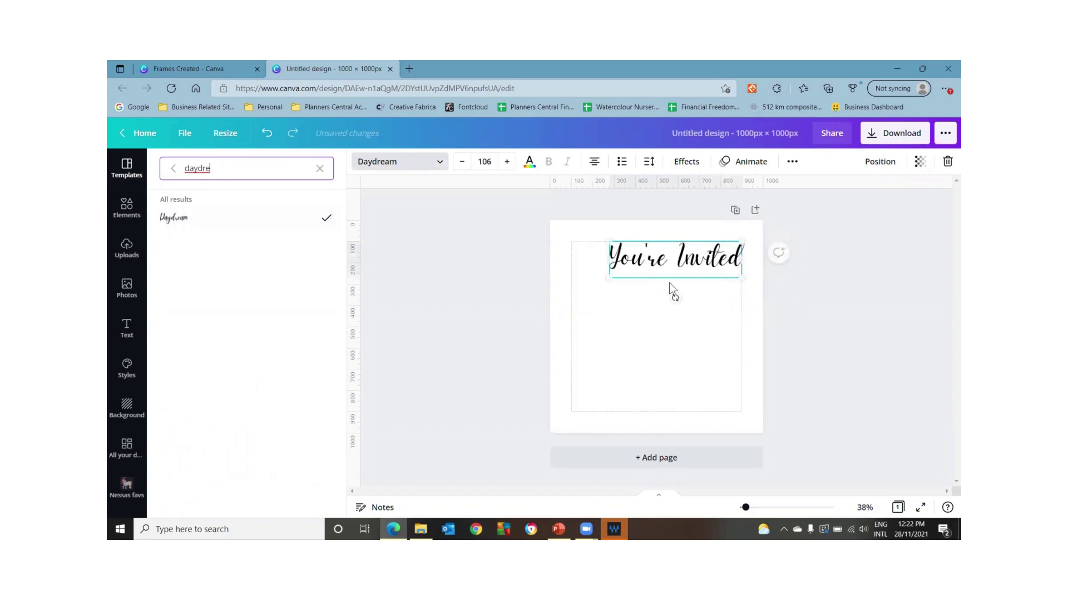
left_click_drag(605, 284, 567, 300)
key("Escape")
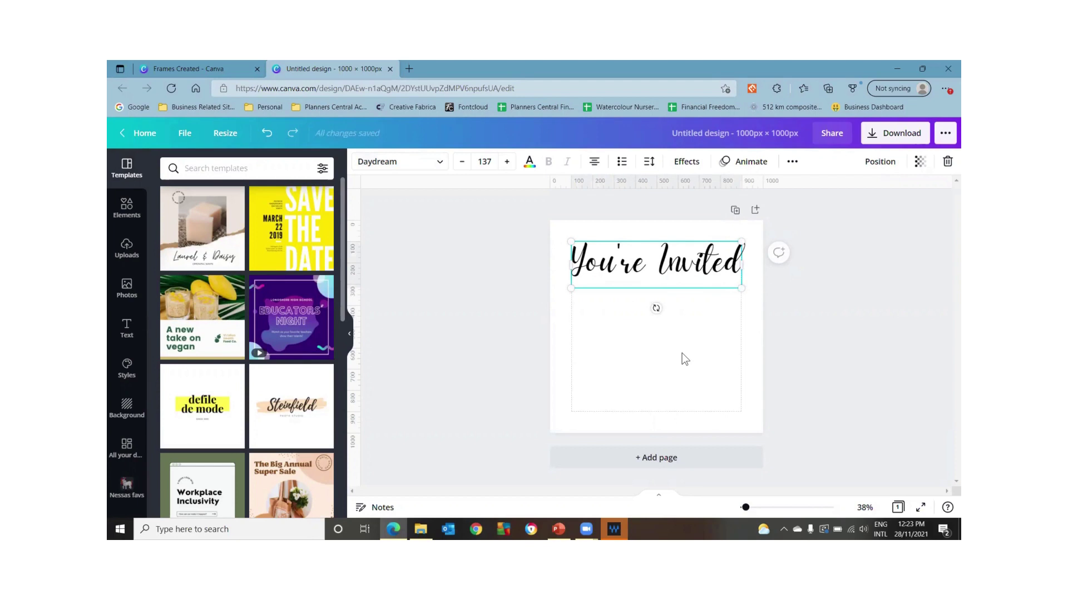
Add the black unicorn silhouette from Elements, enlarged to about 789 × 427 below the heading
left_click(658, 345)
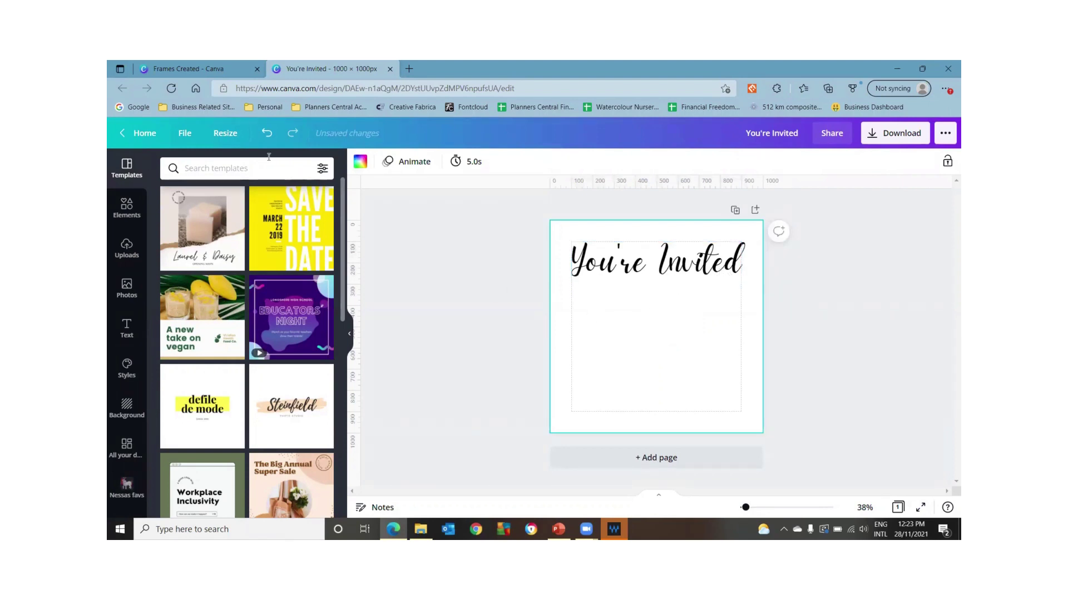
left_click(127, 207)
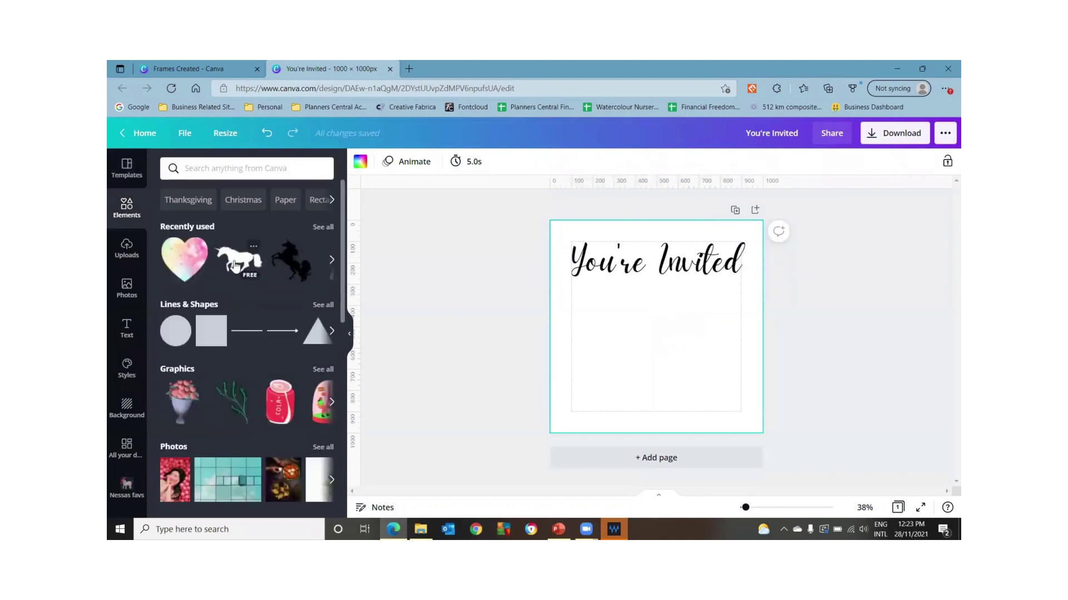
left_click(236, 266)
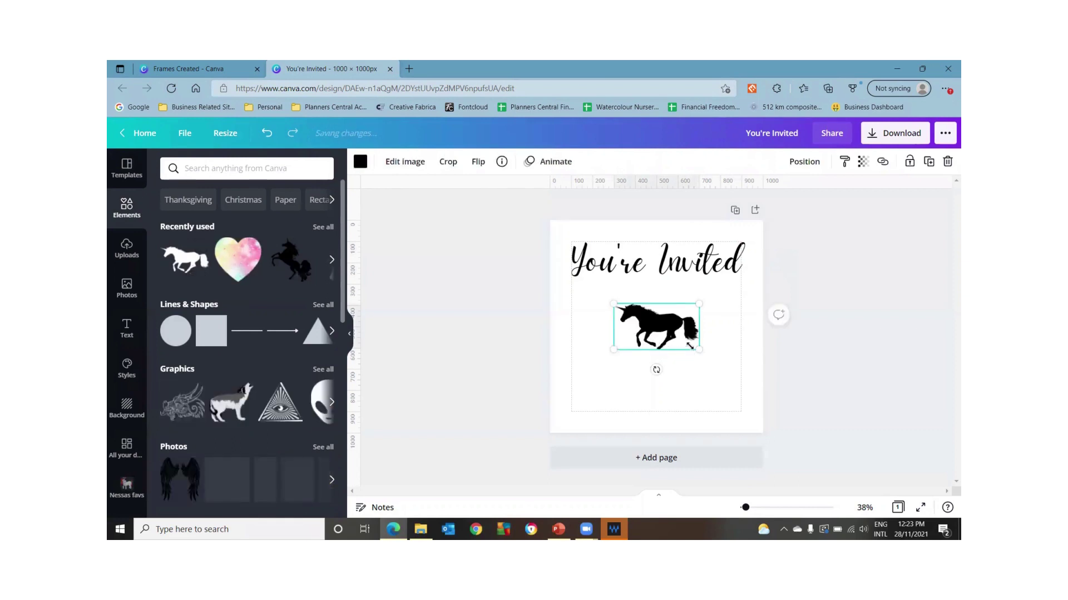
left_click_drag(694, 346, 745, 376)
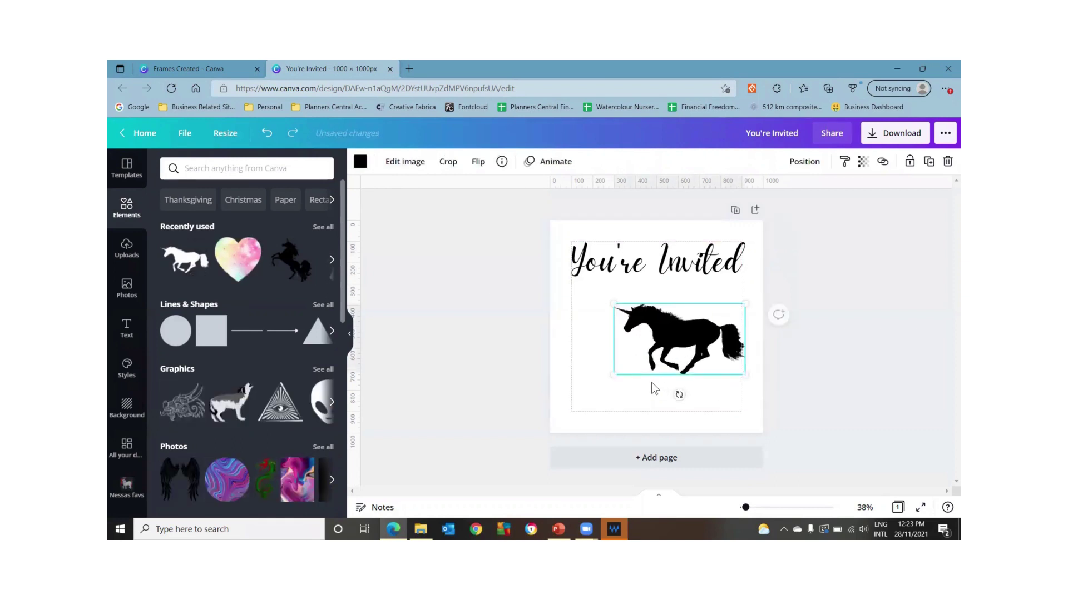
left_click_drag(614, 375, 576, 395)
left_click_drag(667, 359, 663, 354)
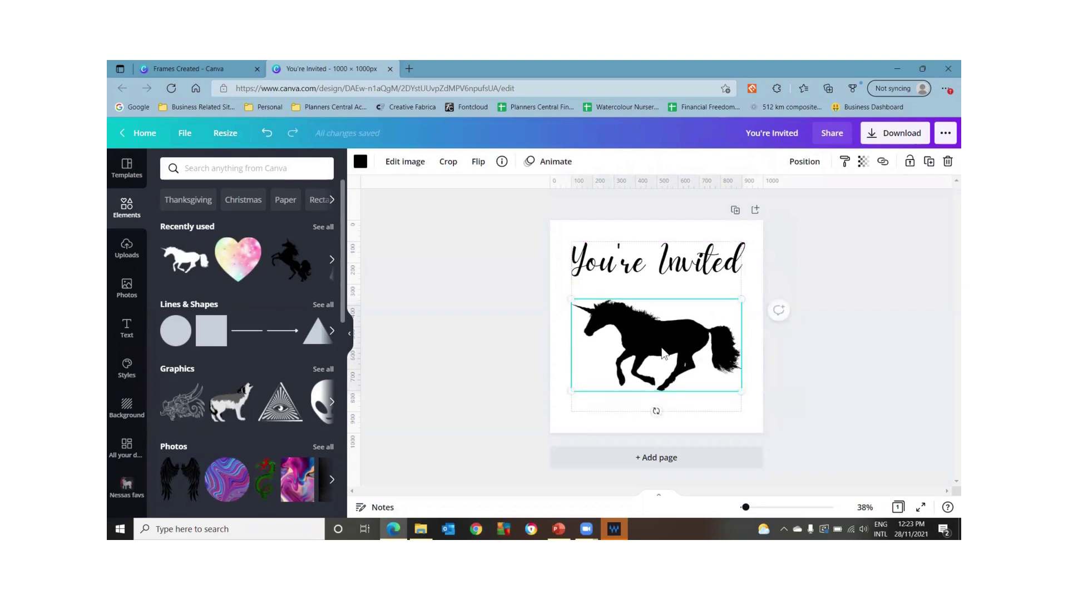
Rename the design to 'Frame before'
left_click(861, 258)
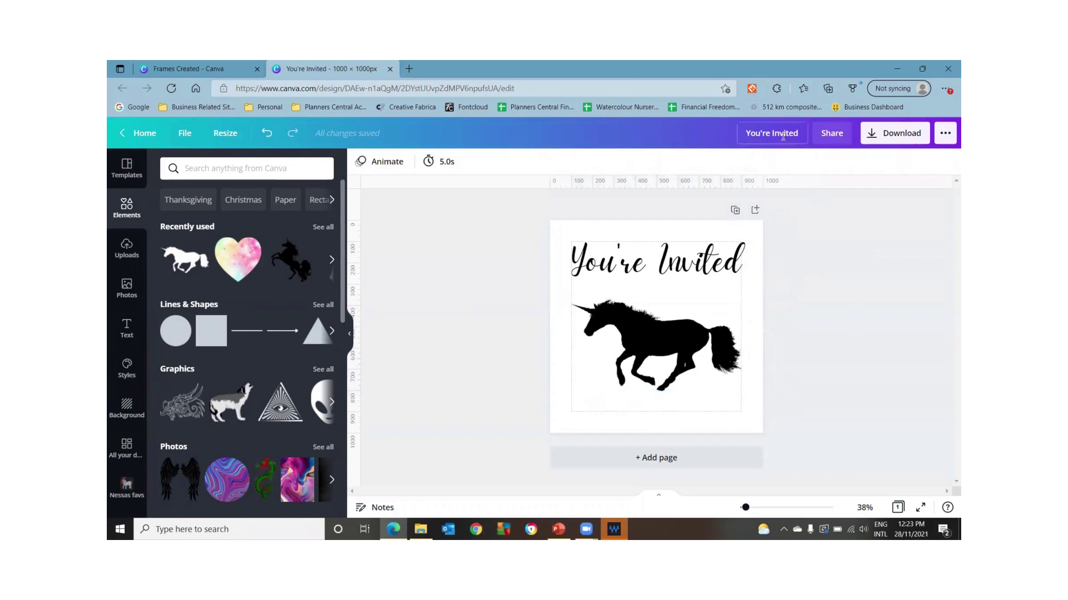
left_click(801, 129)
type("Frame be")
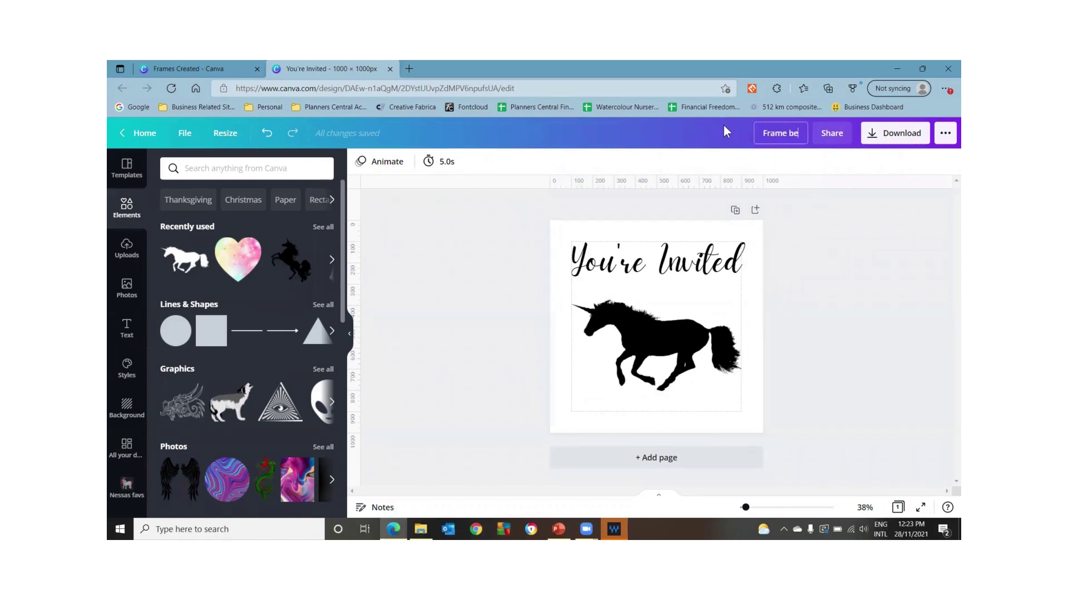
type("fore")
left_click(873, 287)
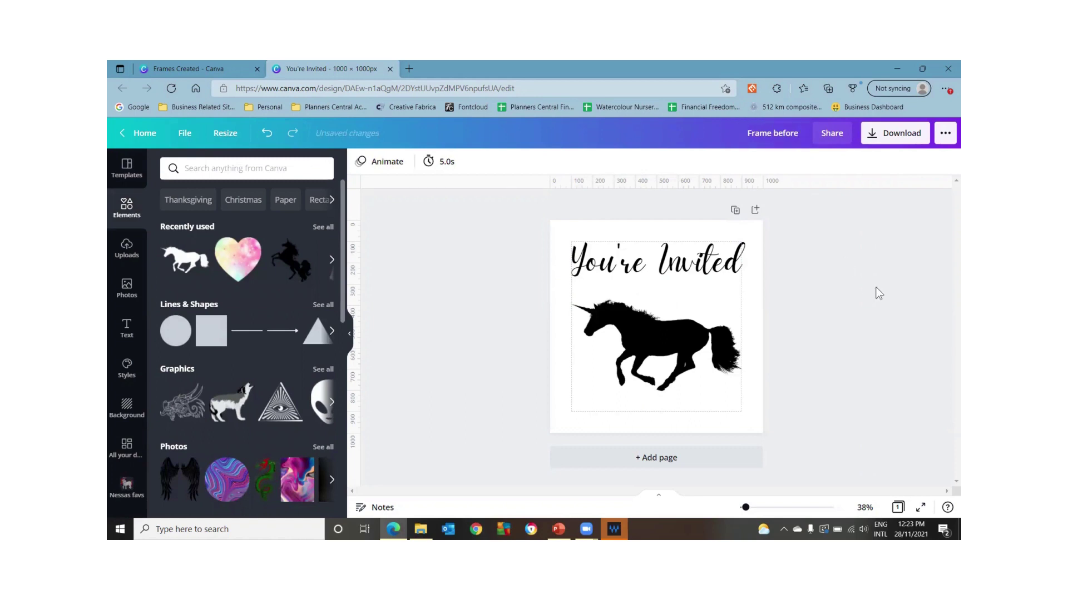
Download the design as the SVG file 'Frame before.svg' and dismiss the popups
left_click(876, 139)
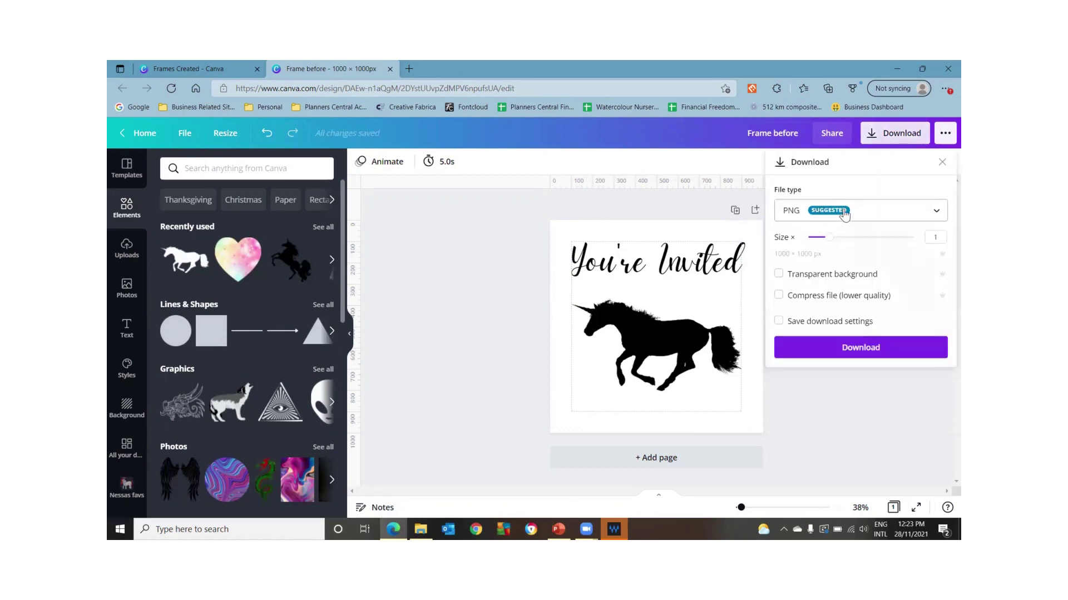
left_click(844, 214)
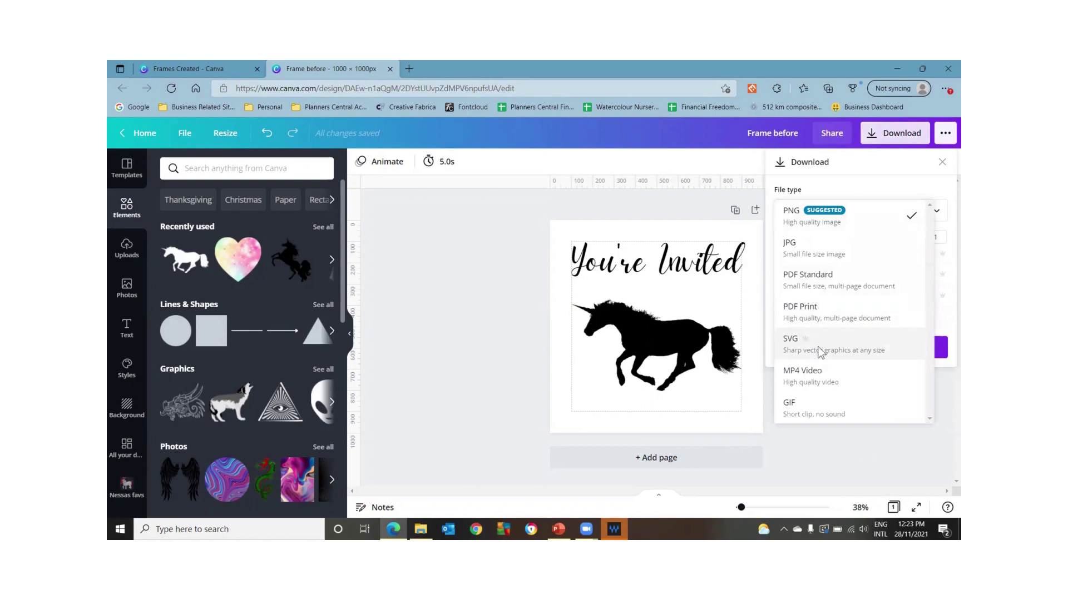
left_click(818, 349)
left_click(831, 289)
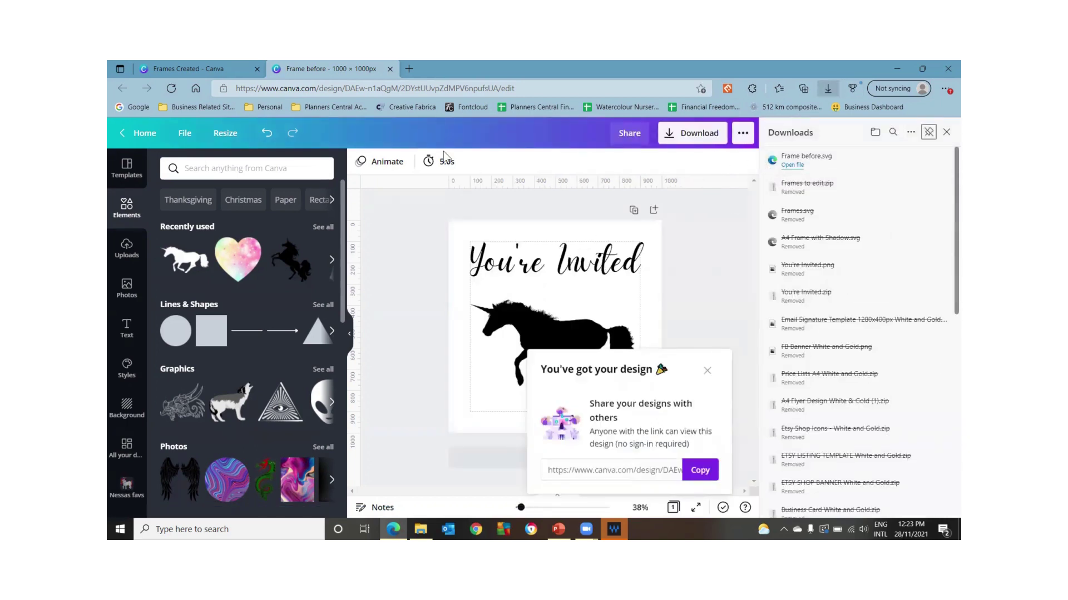
left_click(947, 132)
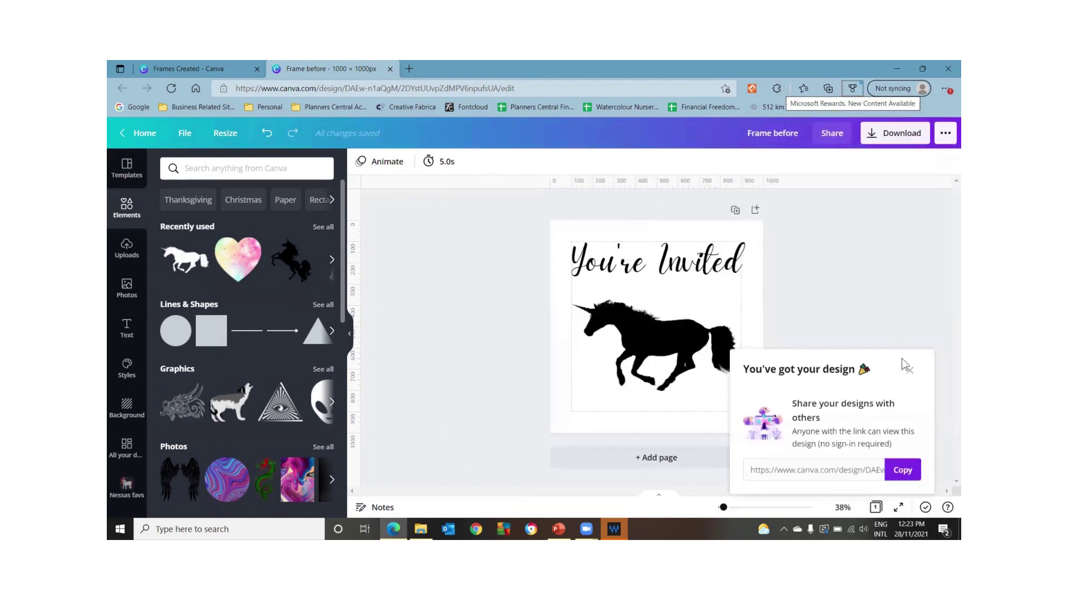
left_click(910, 371)
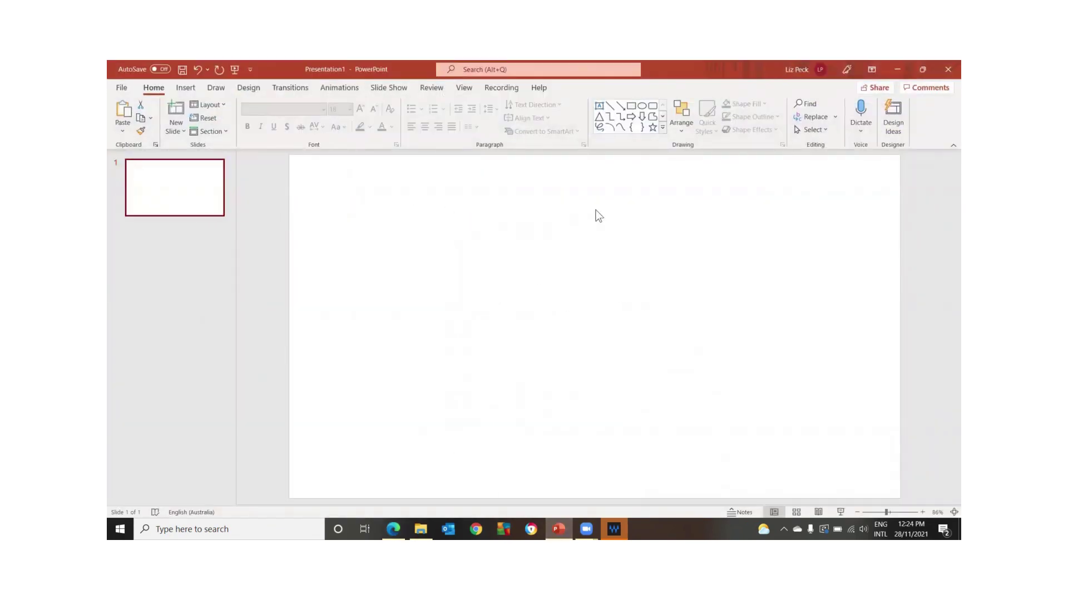
Insert the 'Frame before' SVG from Downloads onto the blank PowerPoint slide
left_click(186, 89)
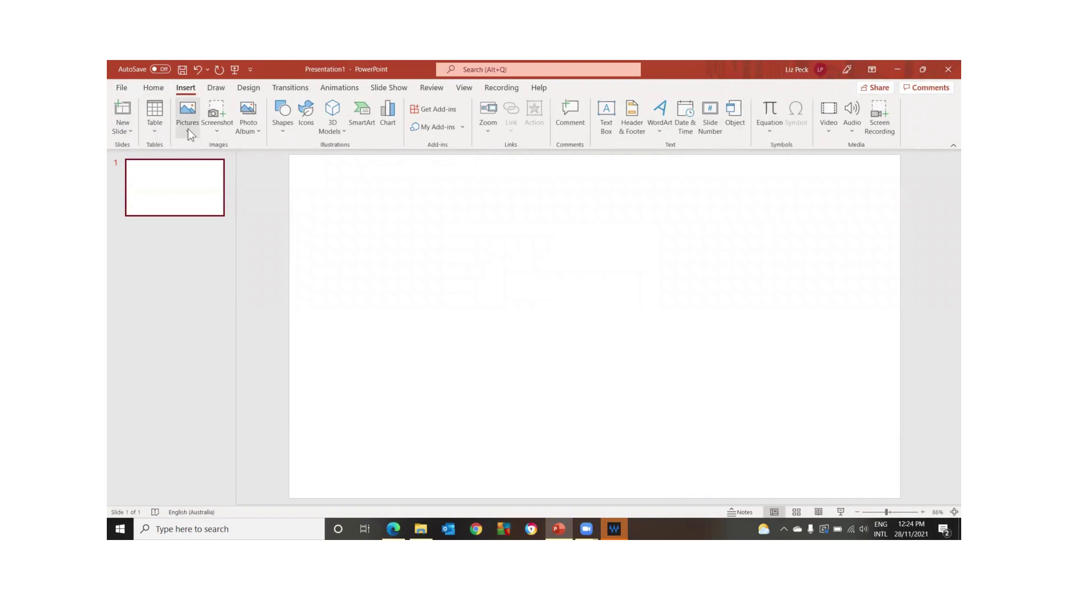
left_click(188, 131)
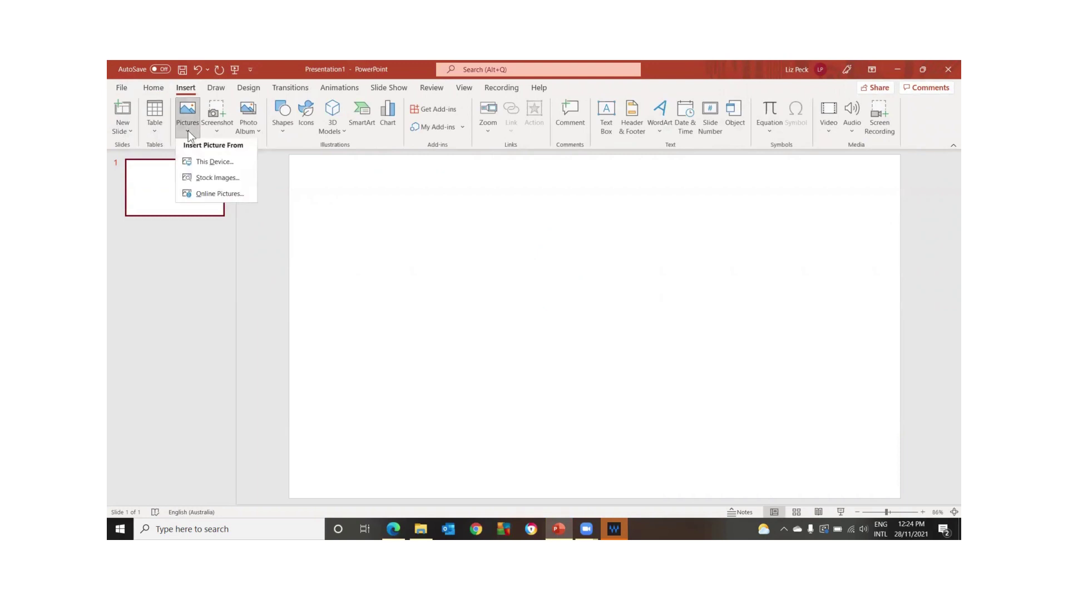
left_click(215, 164)
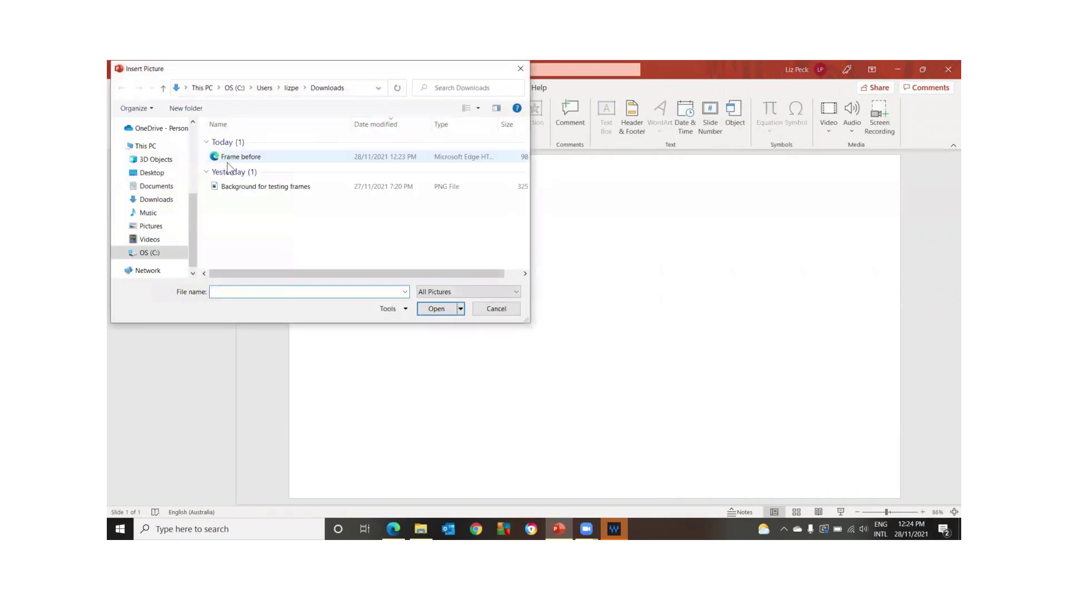
left_click(238, 158)
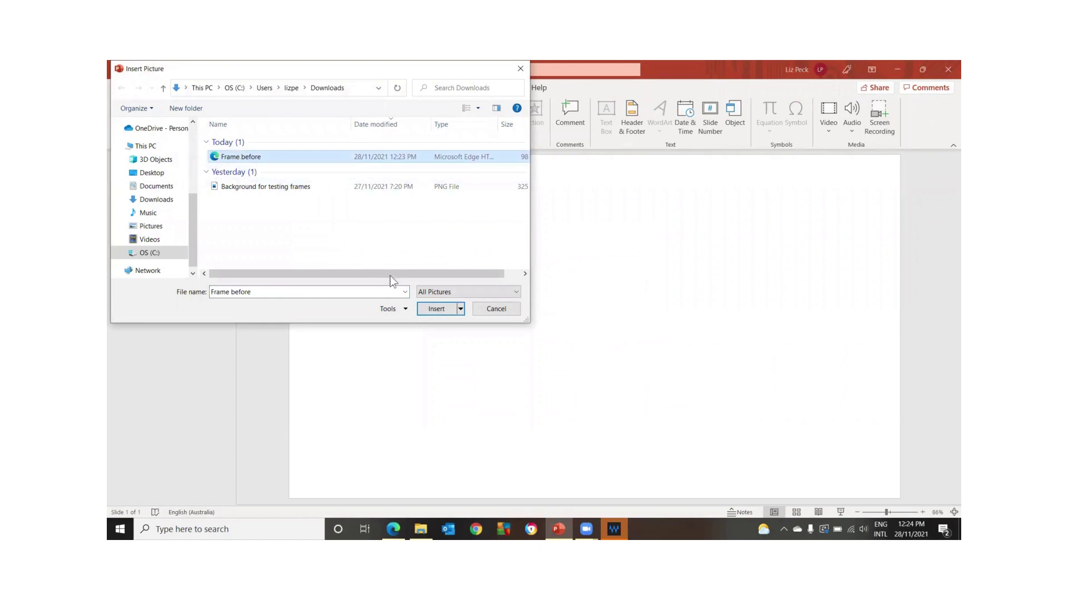
left_click(432, 311)
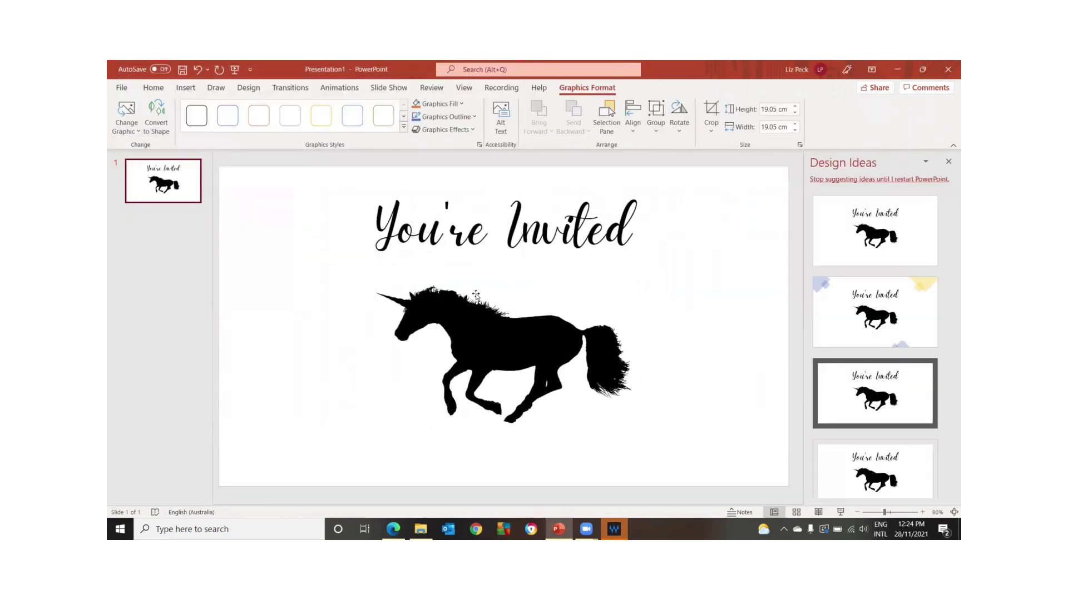
Nudge the graphic up, convert it to shapes, and select all the You're Invited letters
left_click(352, 289)
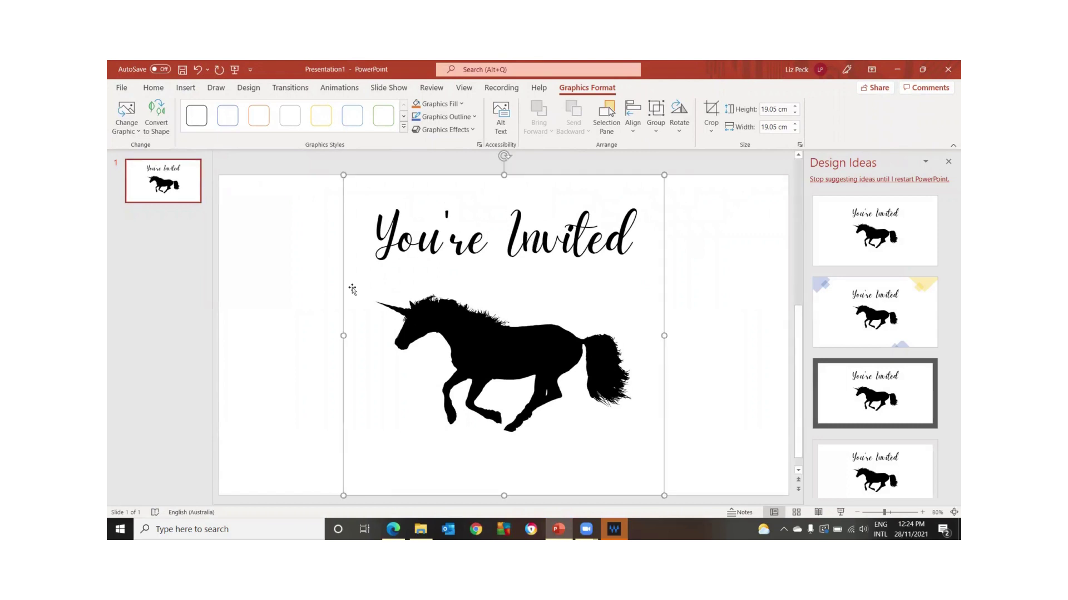
key("Up")
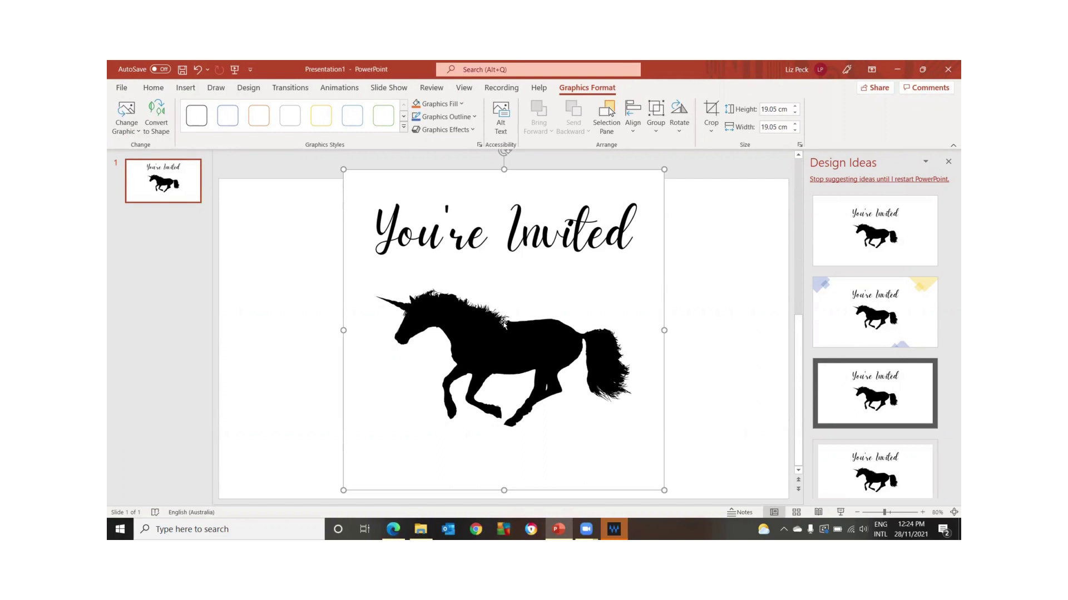
right_click(518, 212)
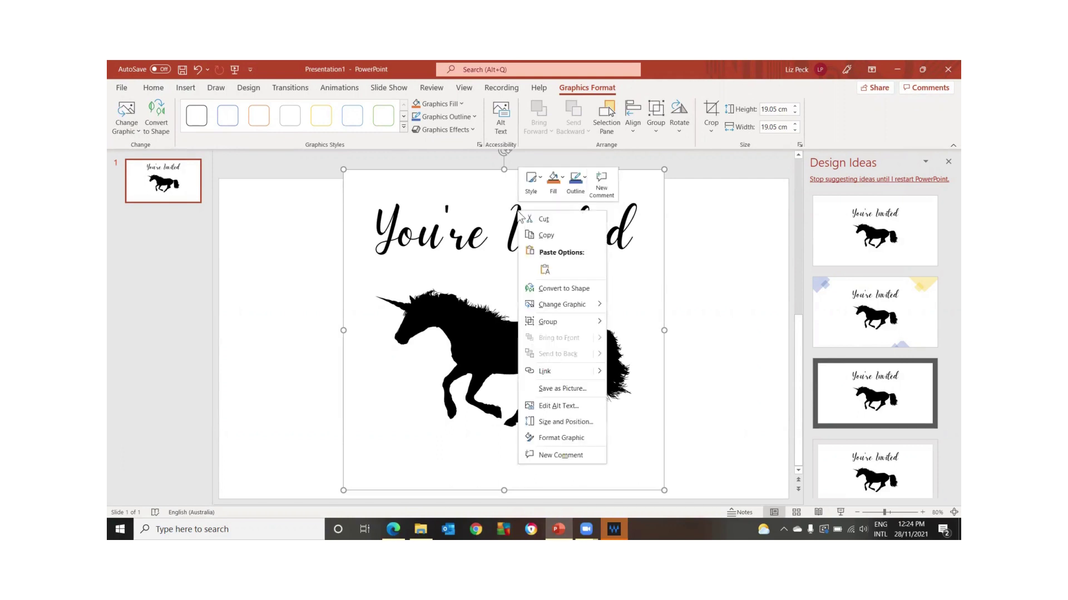
left_click(573, 289)
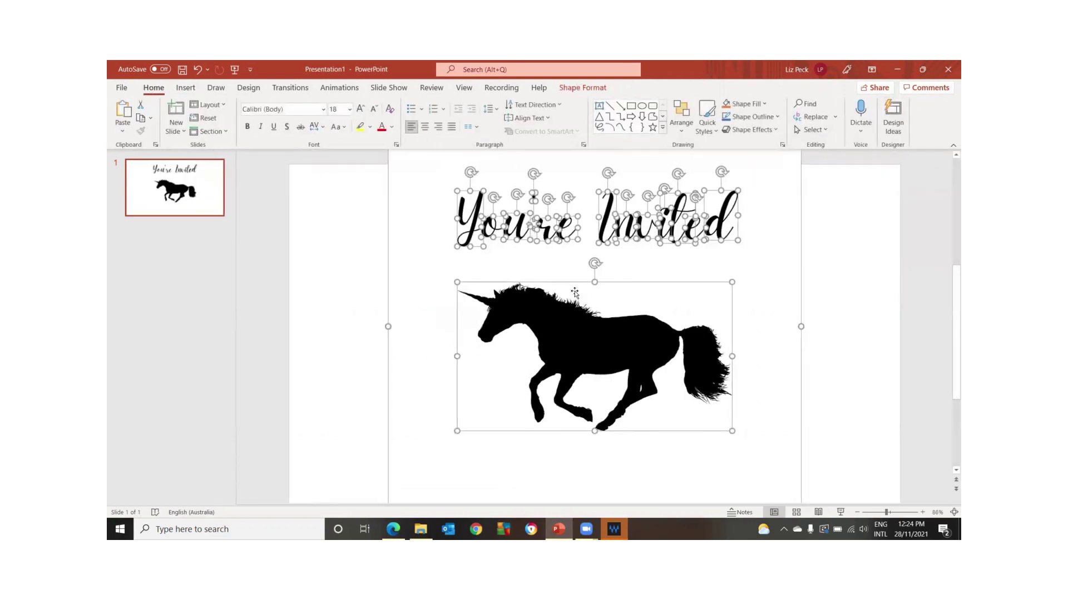
left_click(355, 256)
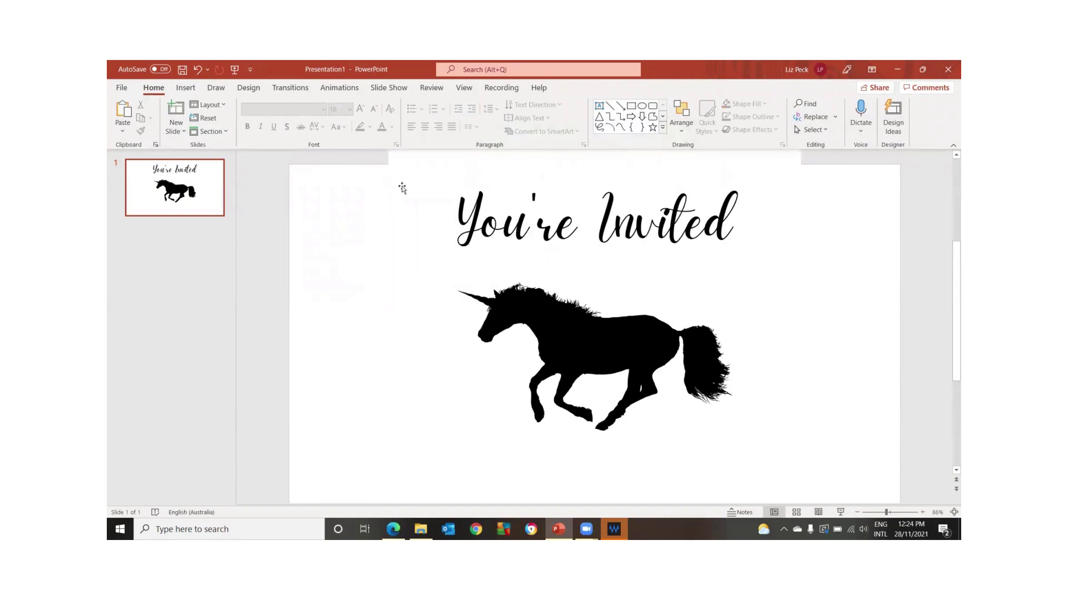
left_click_drag(366, 177, 800, 257)
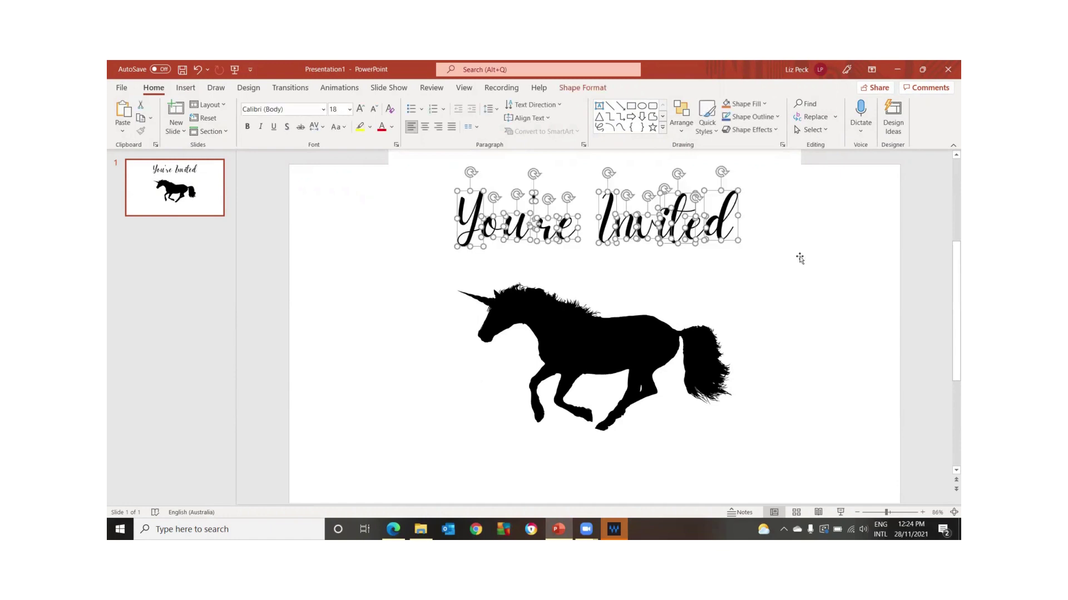
Give the You're Invited letters a picture fill from 'Background for testing frames'
left_click(765, 104)
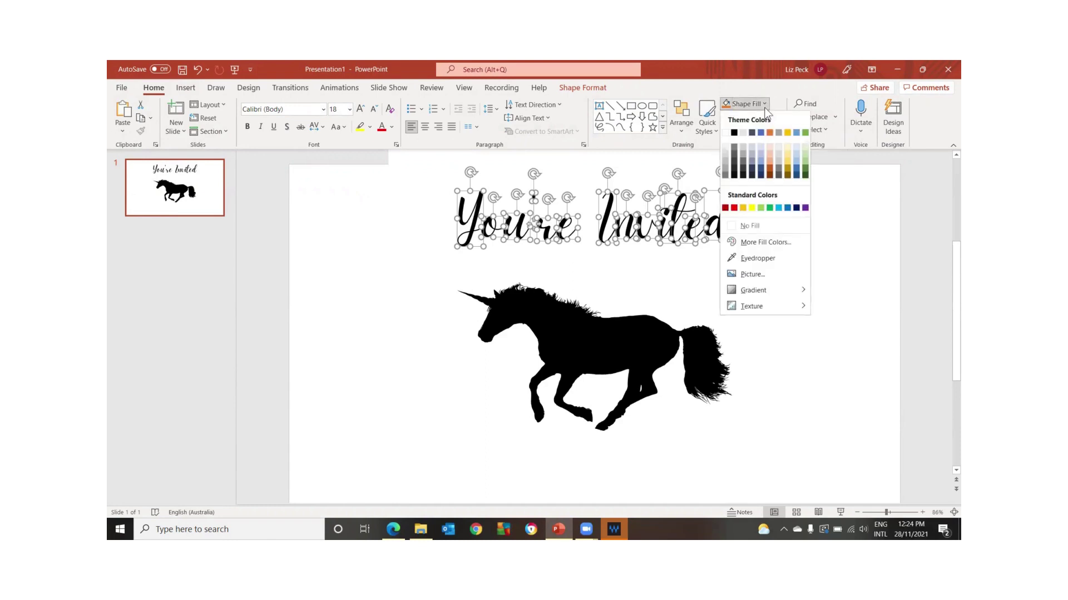
left_click(745, 275)
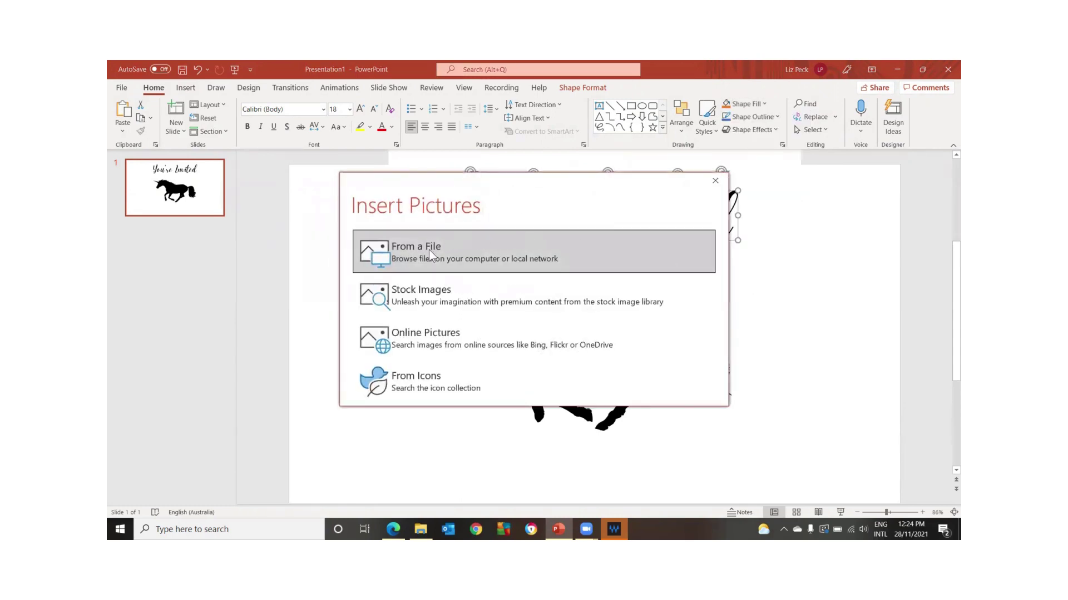
left_click(428, 253)
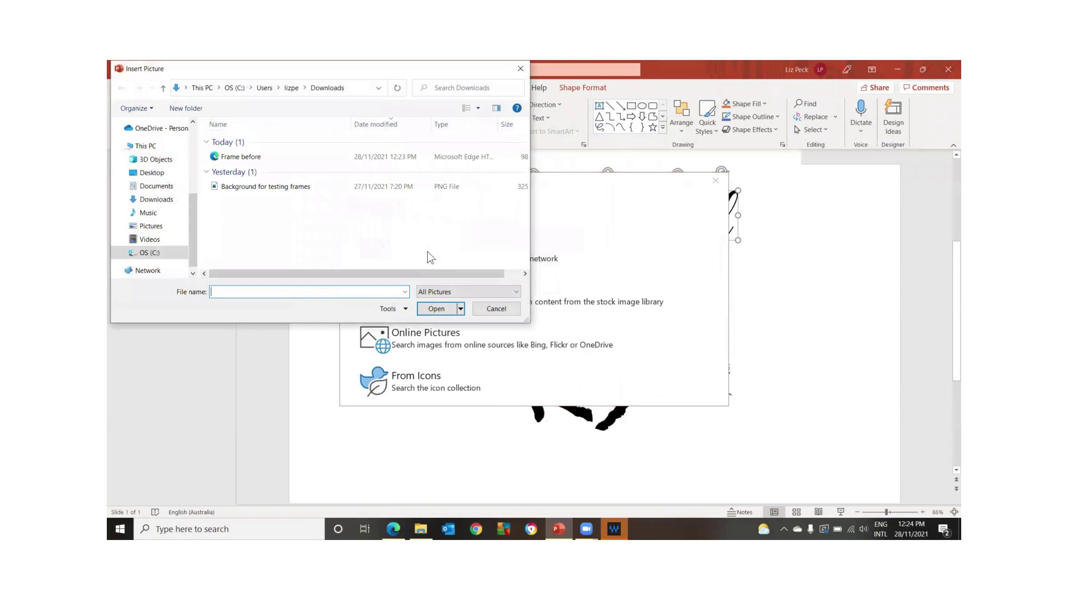
left_click(243, 186)
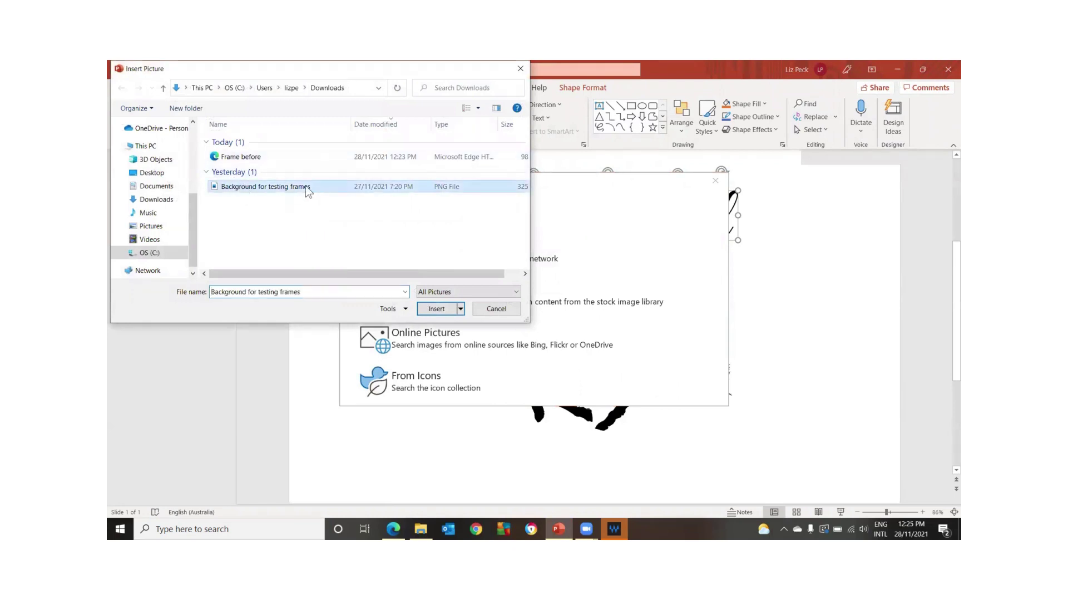
left_click(430, 311)
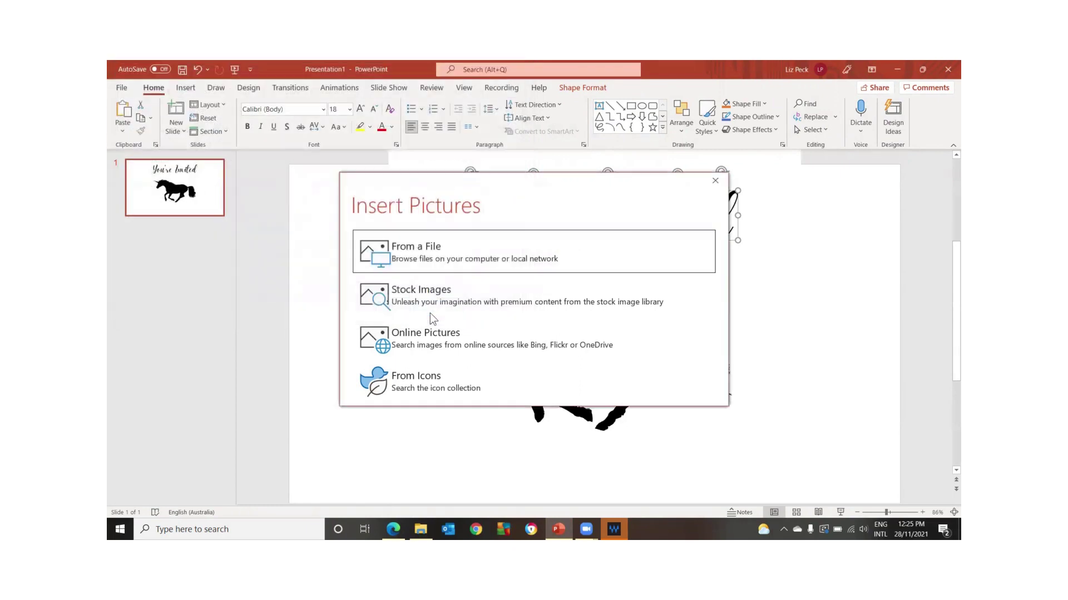
left_click(402, 245)
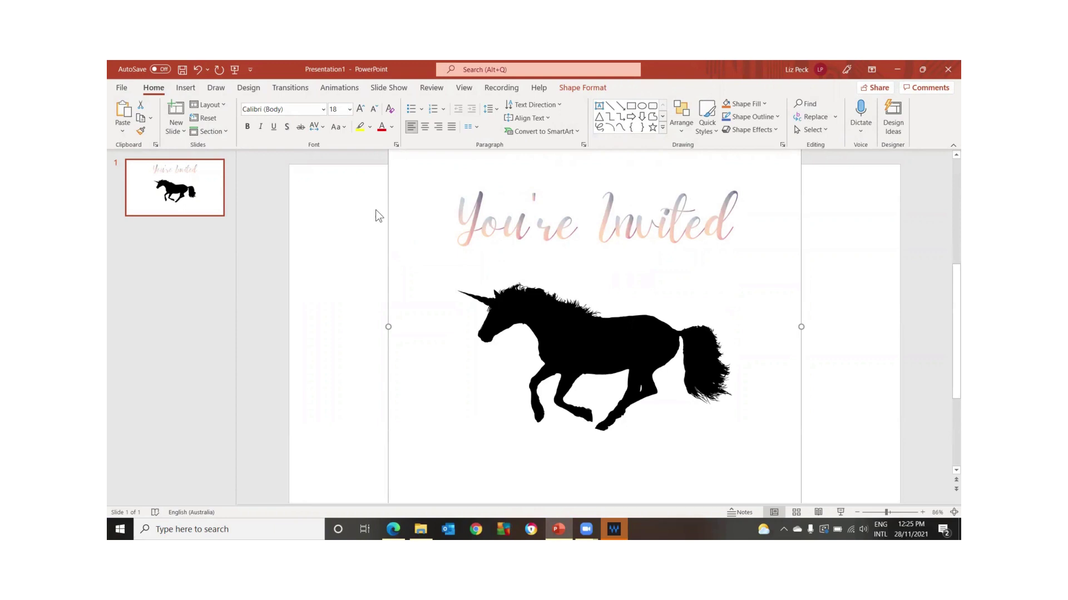
Fill the unicorn silhouette with the 'Background for testing frames' picture as well
left_click(341, 276)
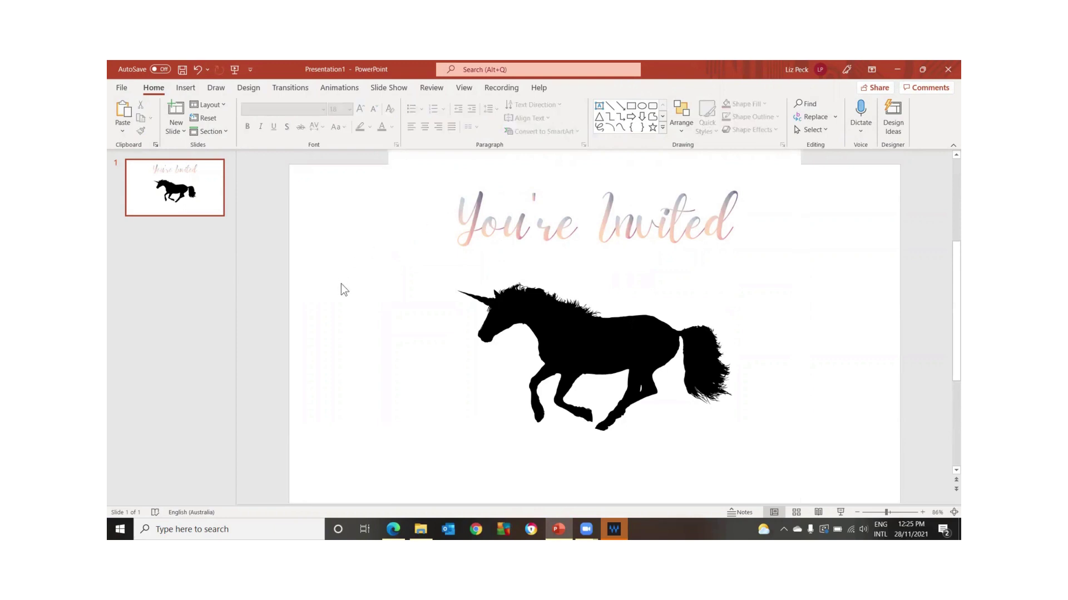
left_click_drag(341, 283, 838, 446)
left_click(539, 325)
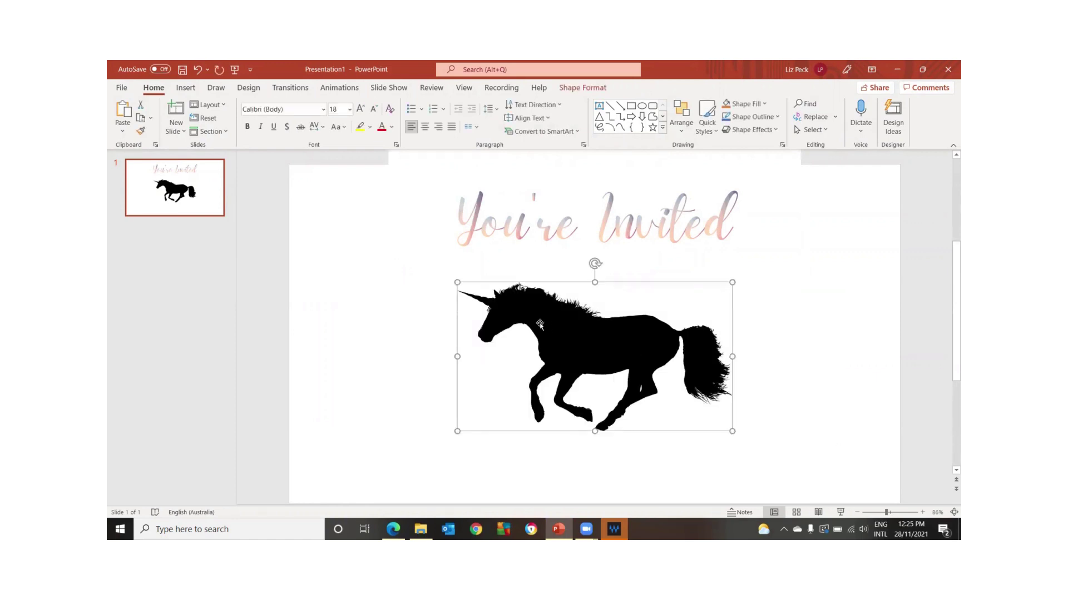
left_click(766, 106)
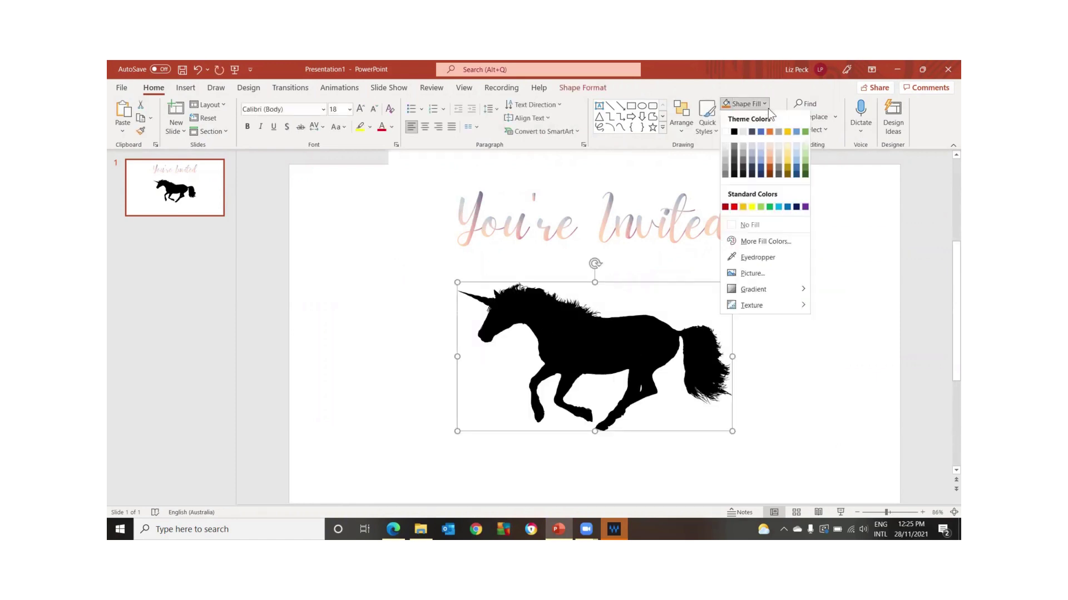
left_click(752, 276)
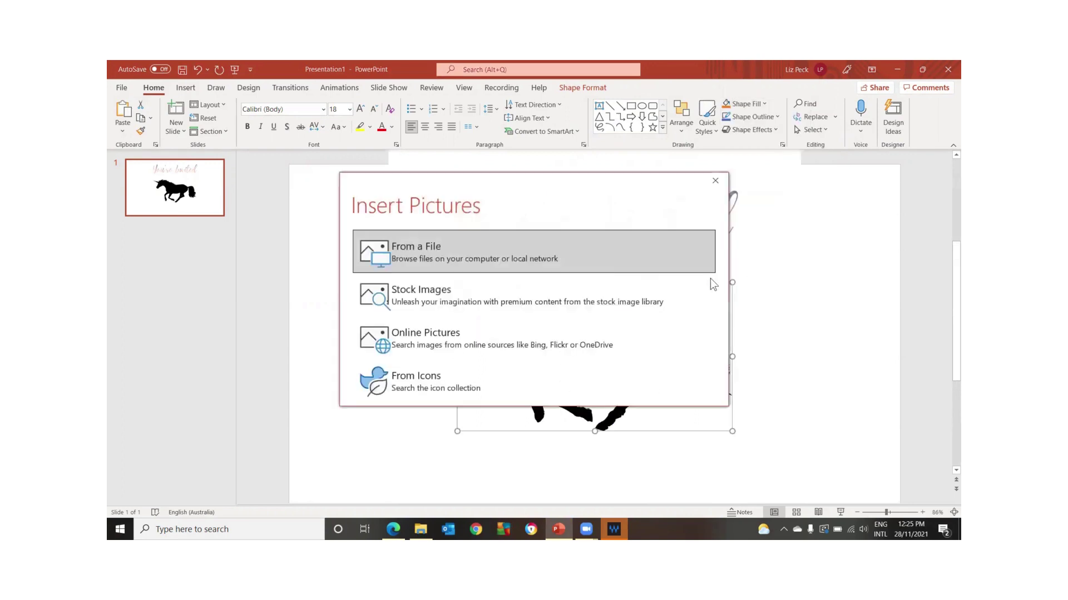
left_click(548, 256)
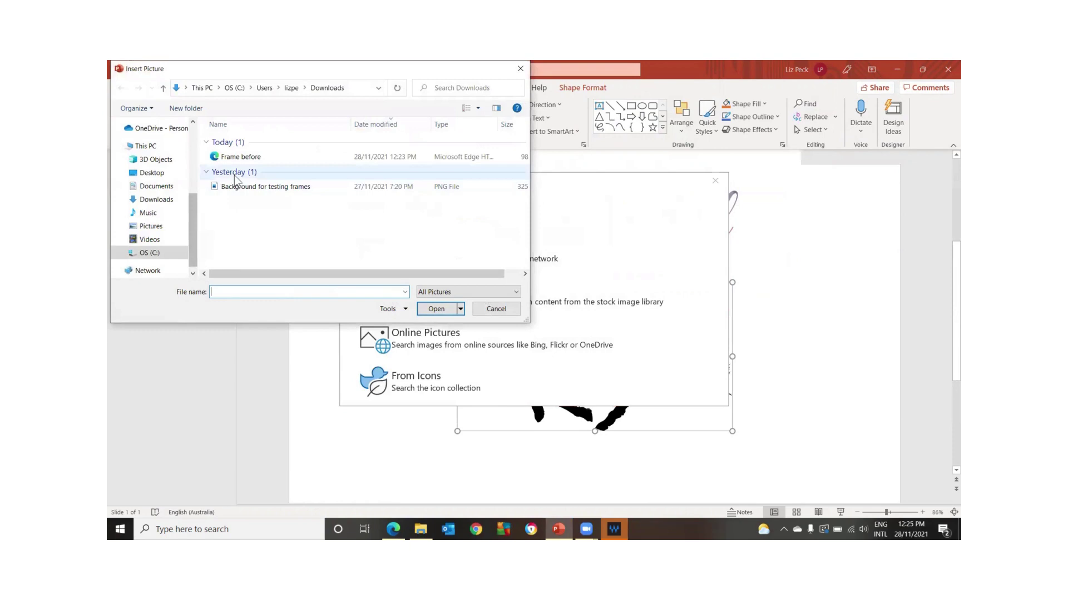
left_click(253, 189)
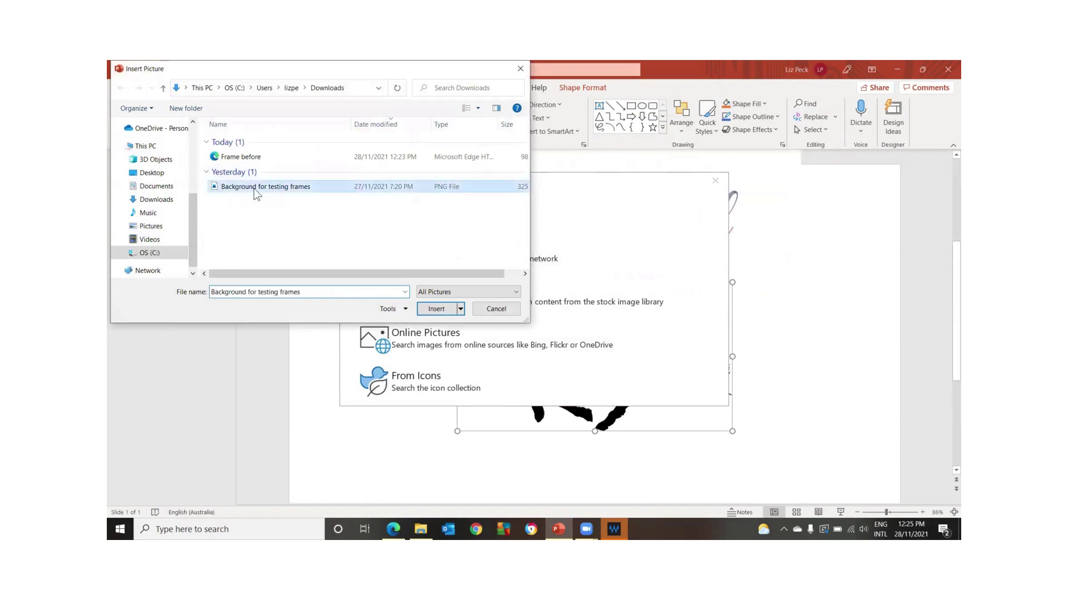
left_click(422, 312)
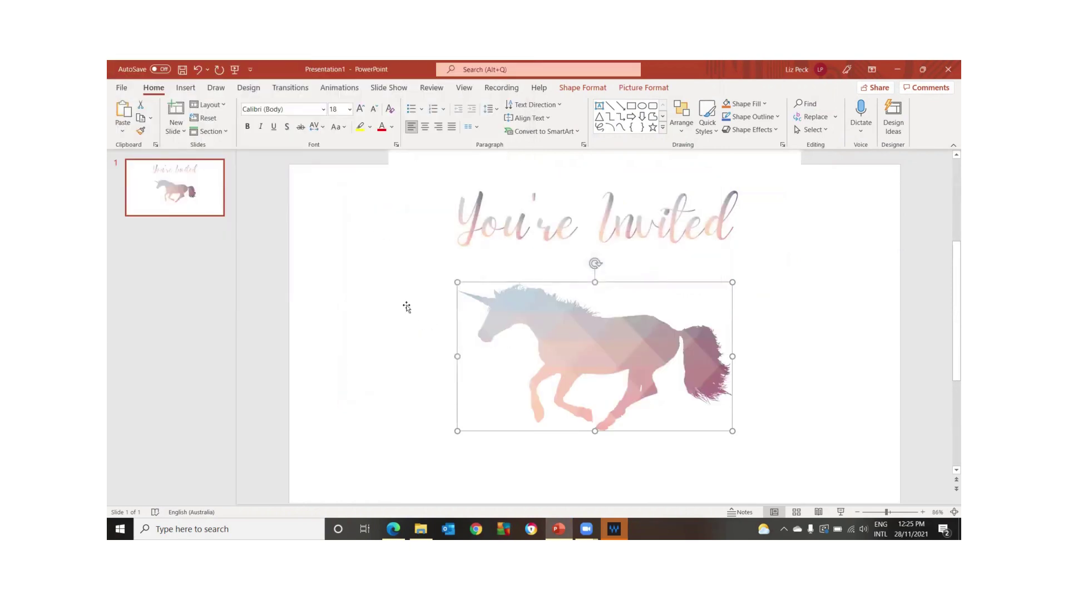
Clear all selections on the slide and go to the File backstage view
left_click(376, 293)
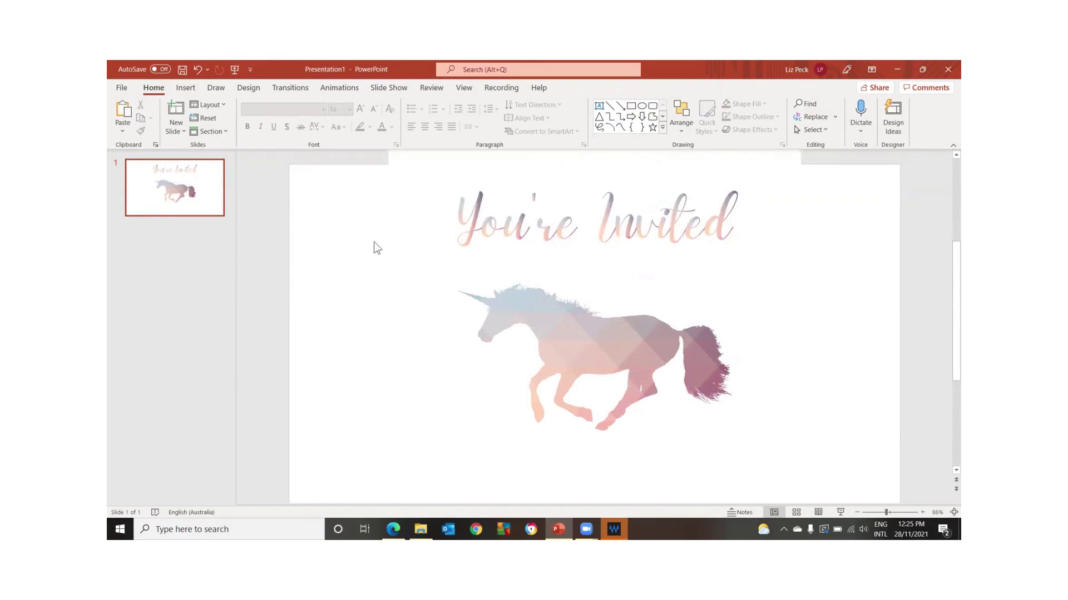
left_click(424, 220)
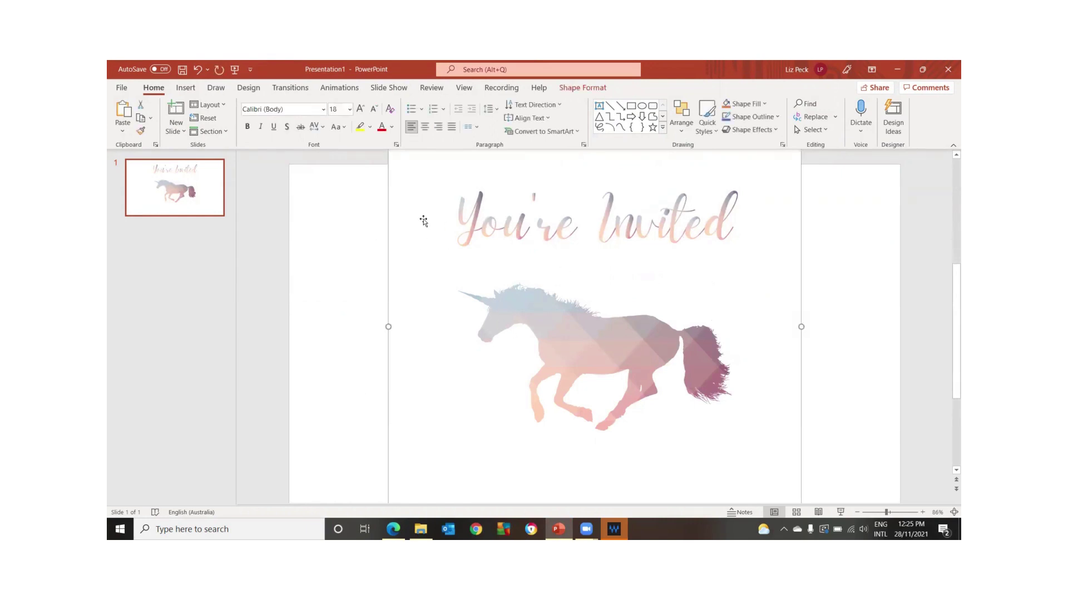
key("Escape")
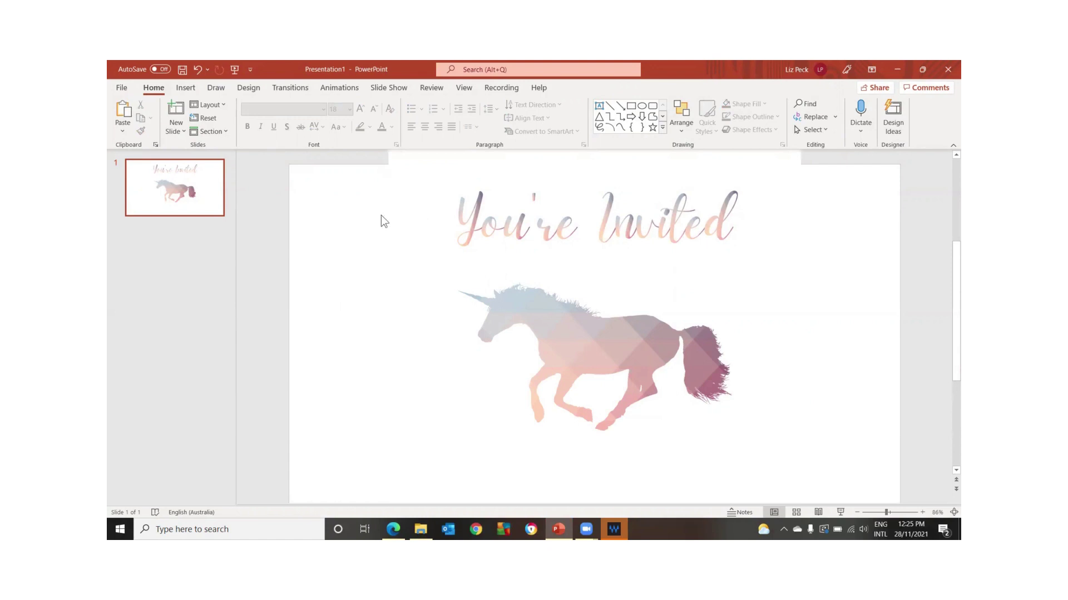
left_click(421, 222)
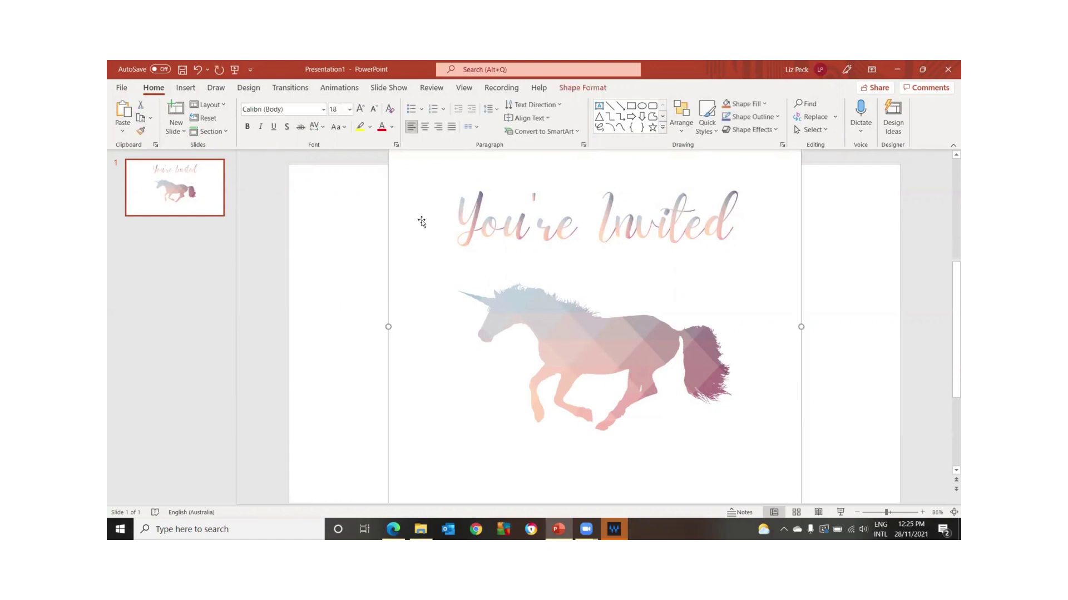
left_click(373, 208)
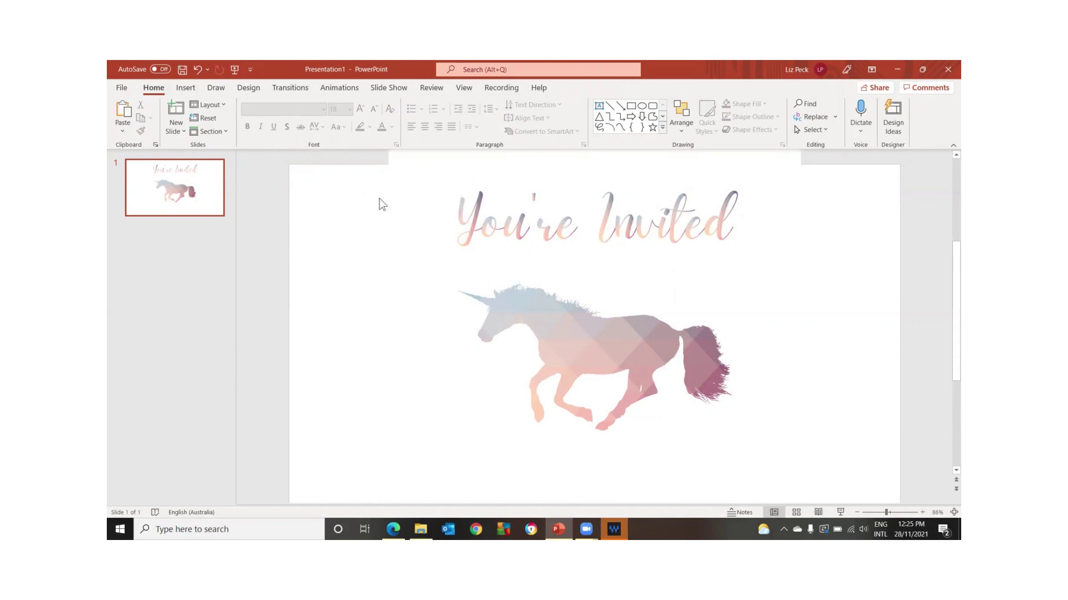
left_click(122, 89)
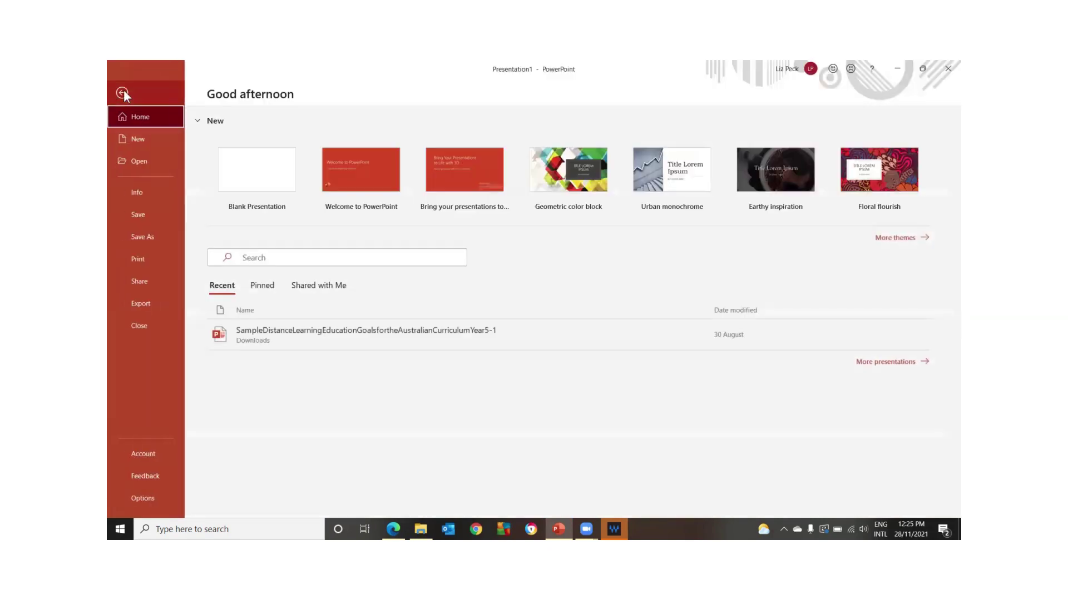
Save the slide to Downloads as the PDF 'Frames for Canva'
left_click(149, 238)
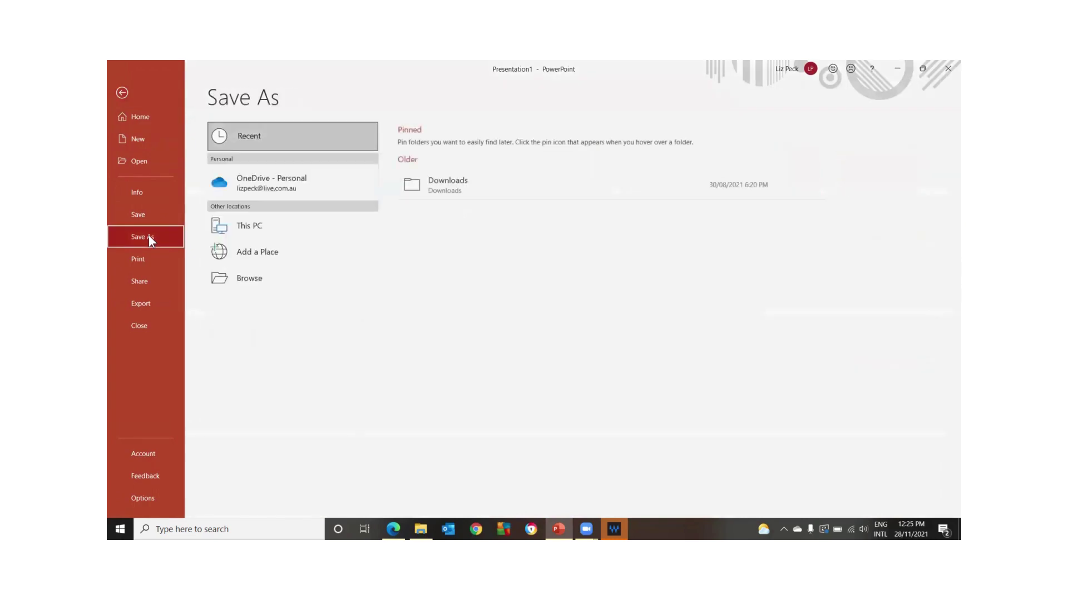
left_click(485, 199)
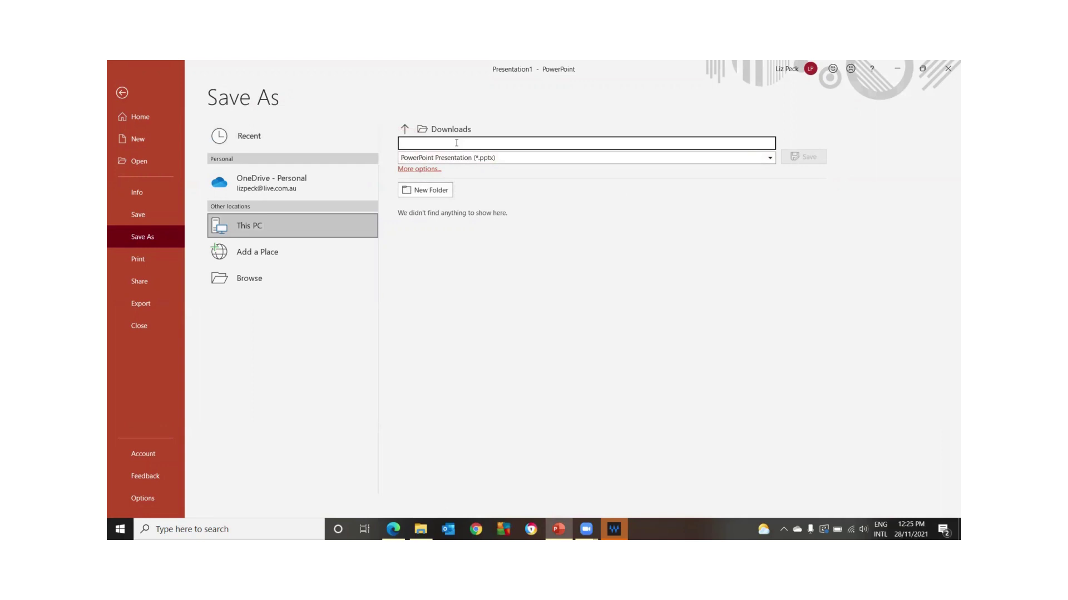
type("Frames for Canva")
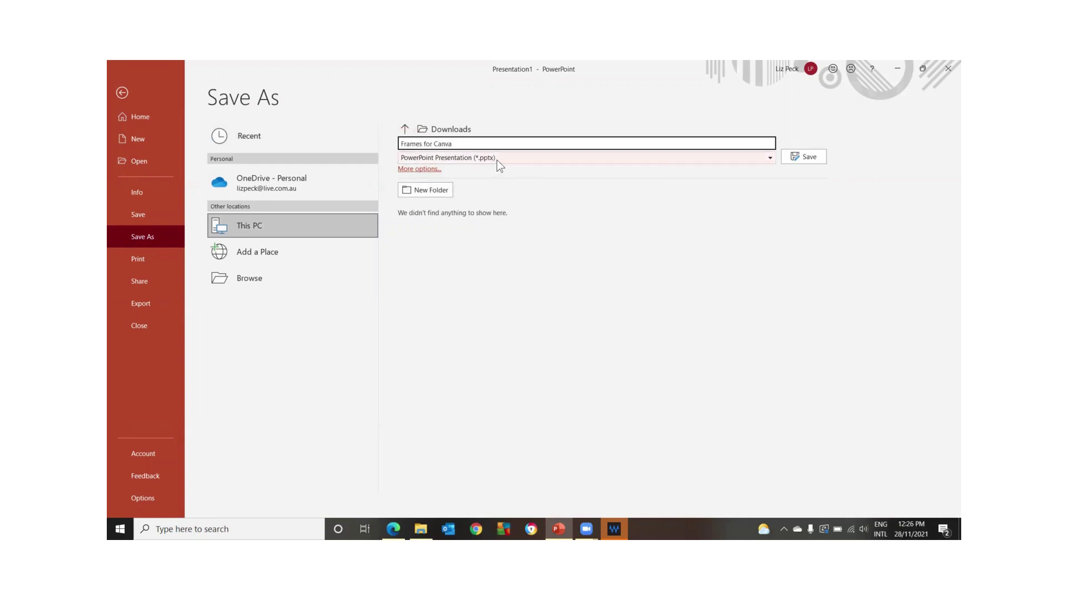
left_click(497, 159)
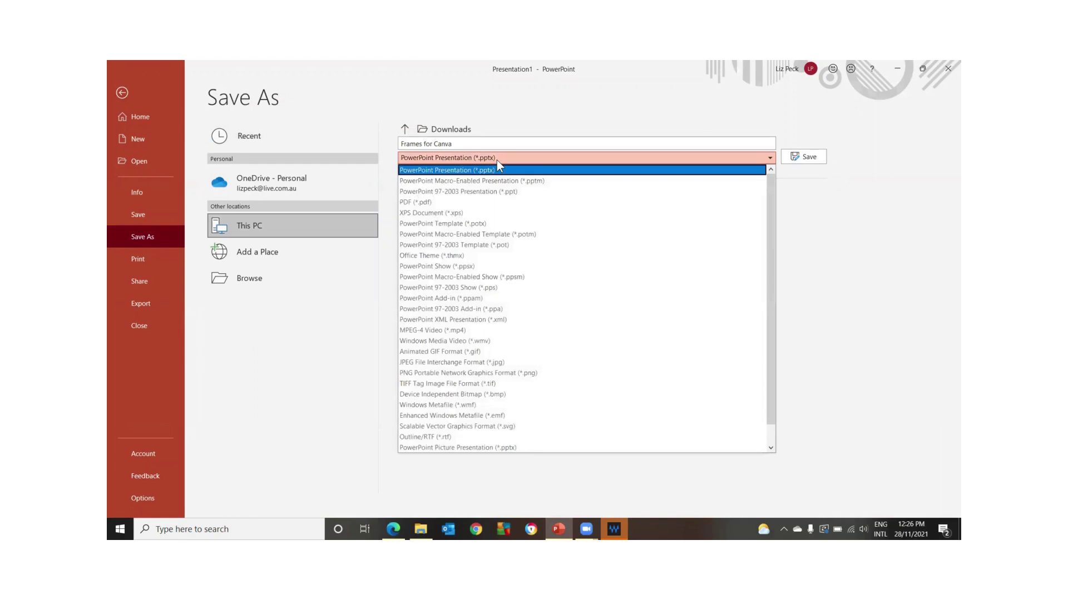
left_click(429, 204)
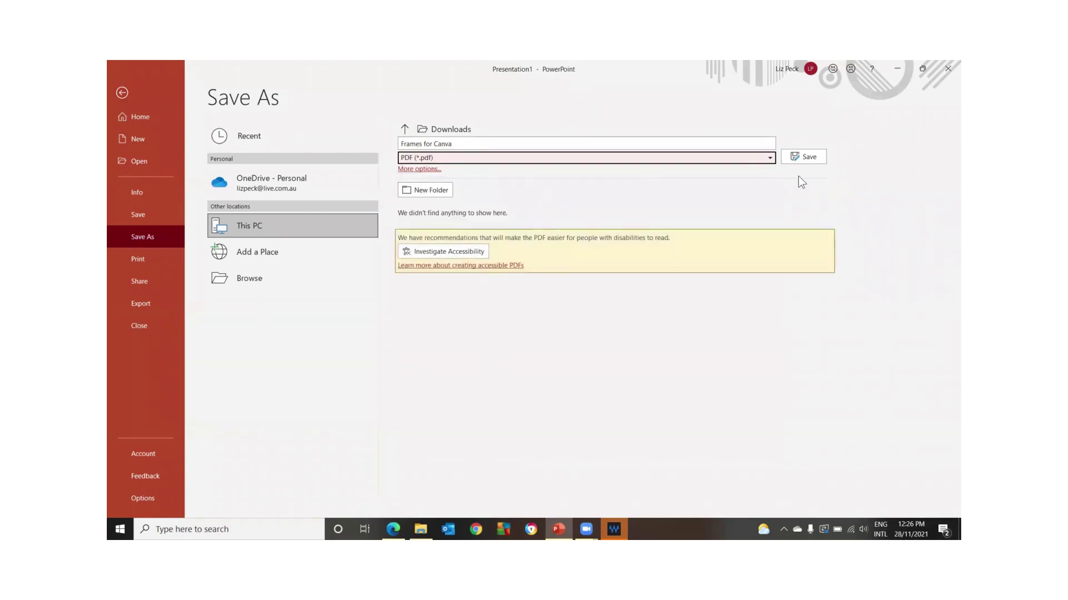
left_click(802, 158)
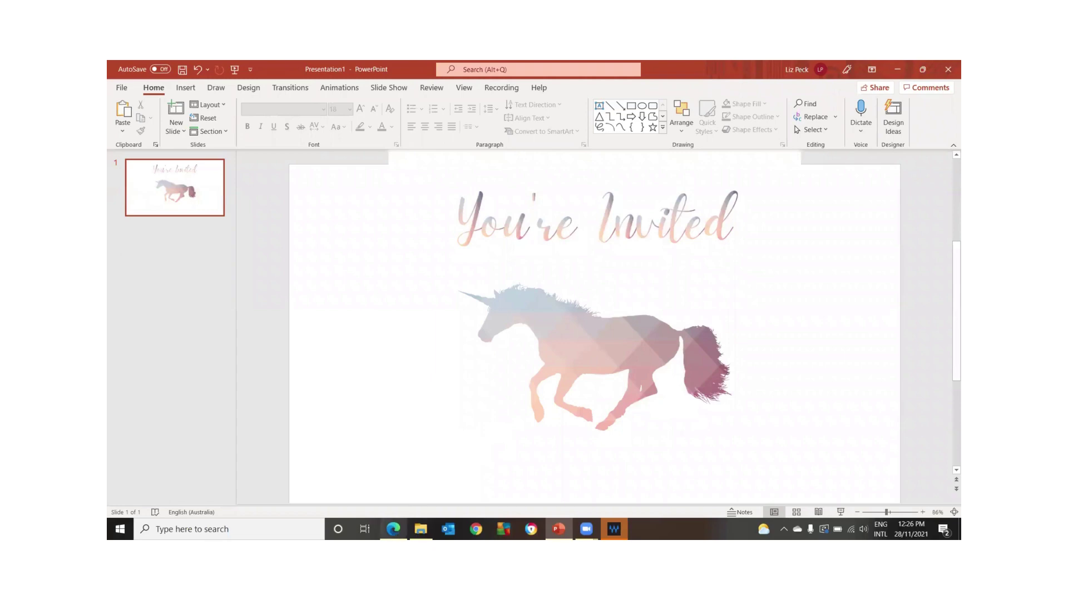
Upload 'Frames for Canva.pdf' from Downloads into the Frames Created folder and open it for editing
left_click(393, 529)
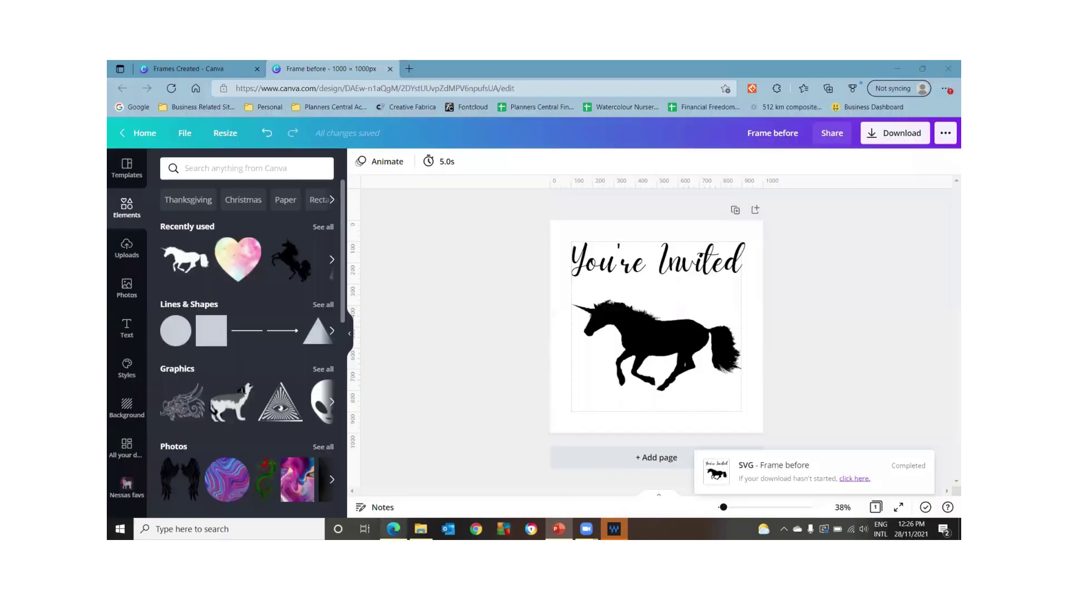
left_click(187, 68)
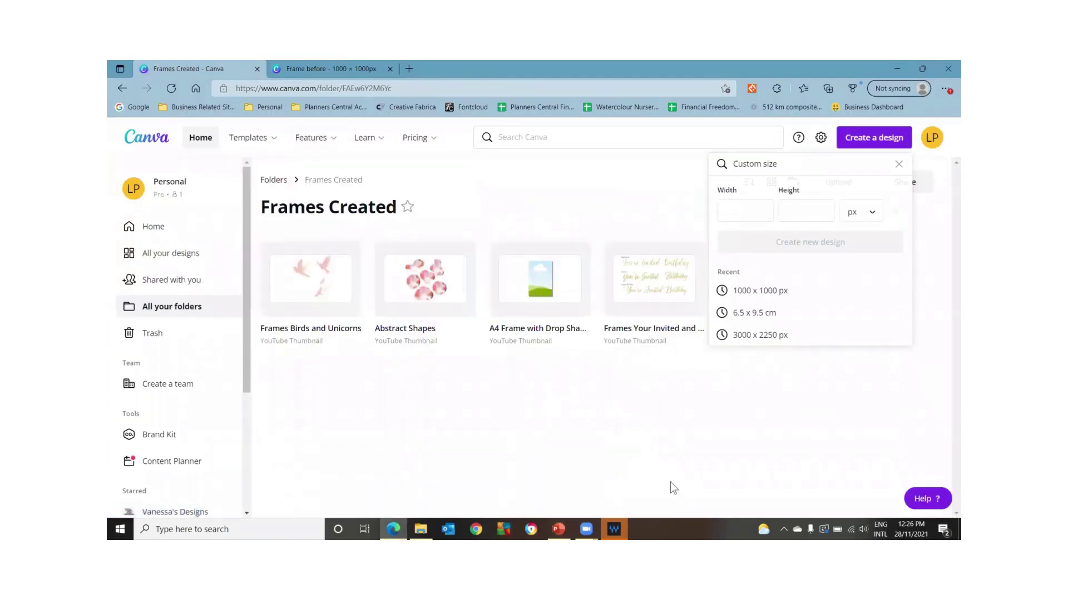
left_click(669, 484)
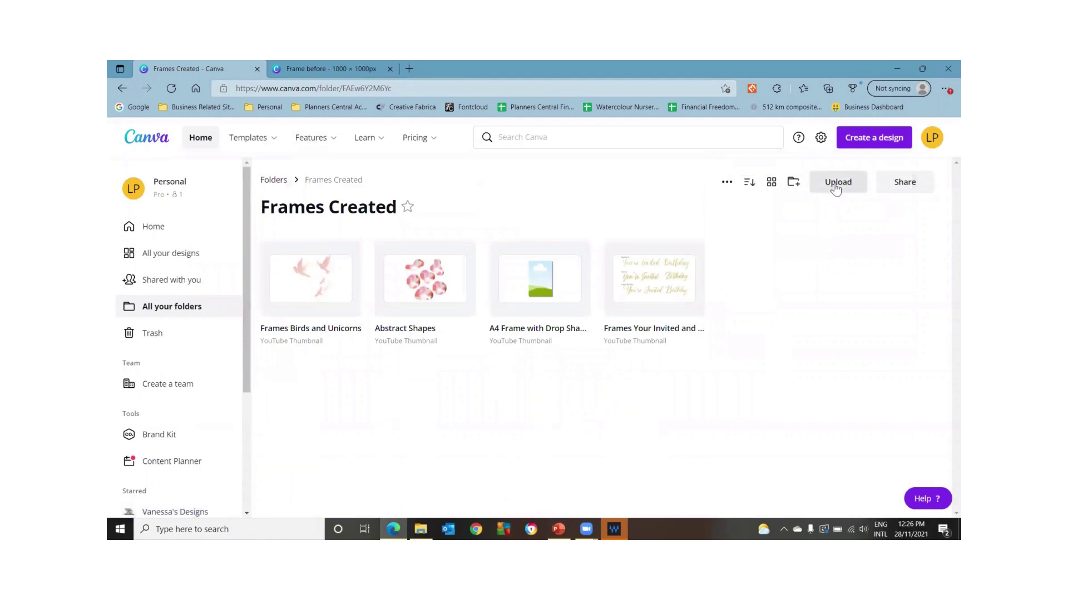
left_click(835, 186)
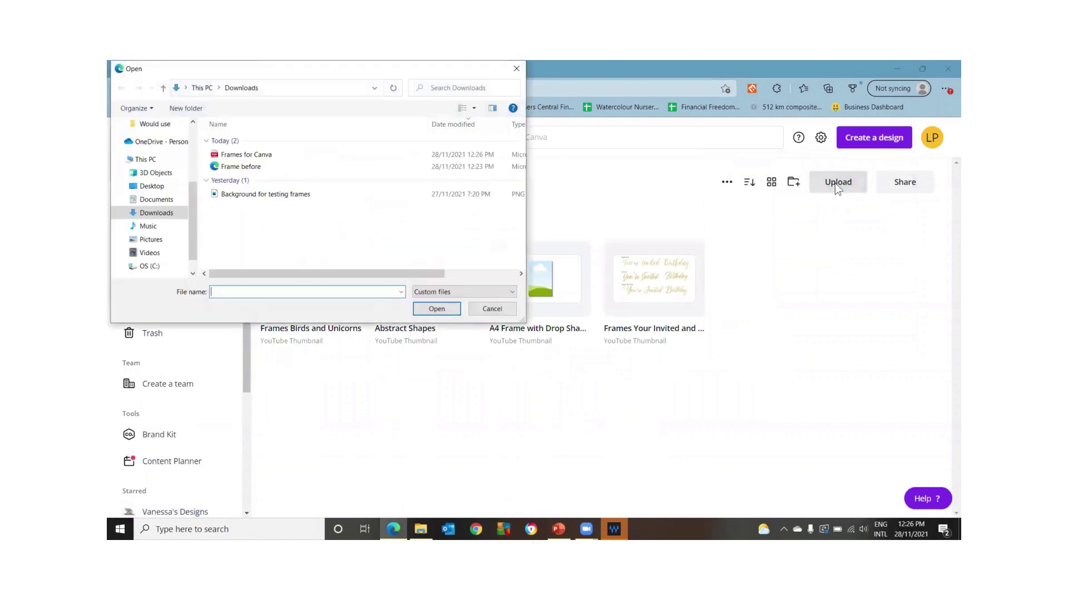
left_click(251, 155)
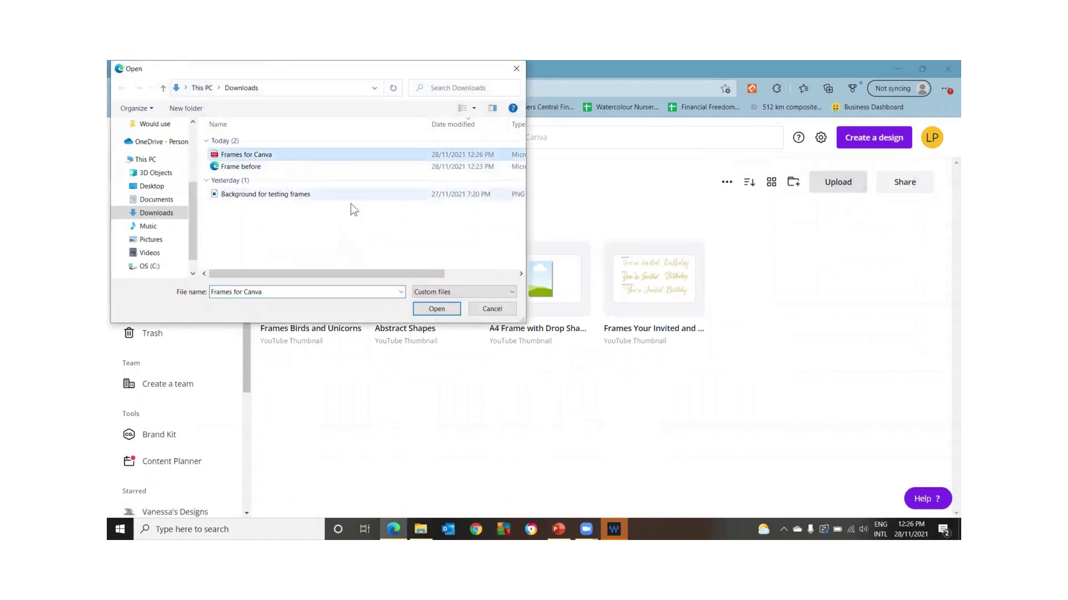
left_click(438, 311)
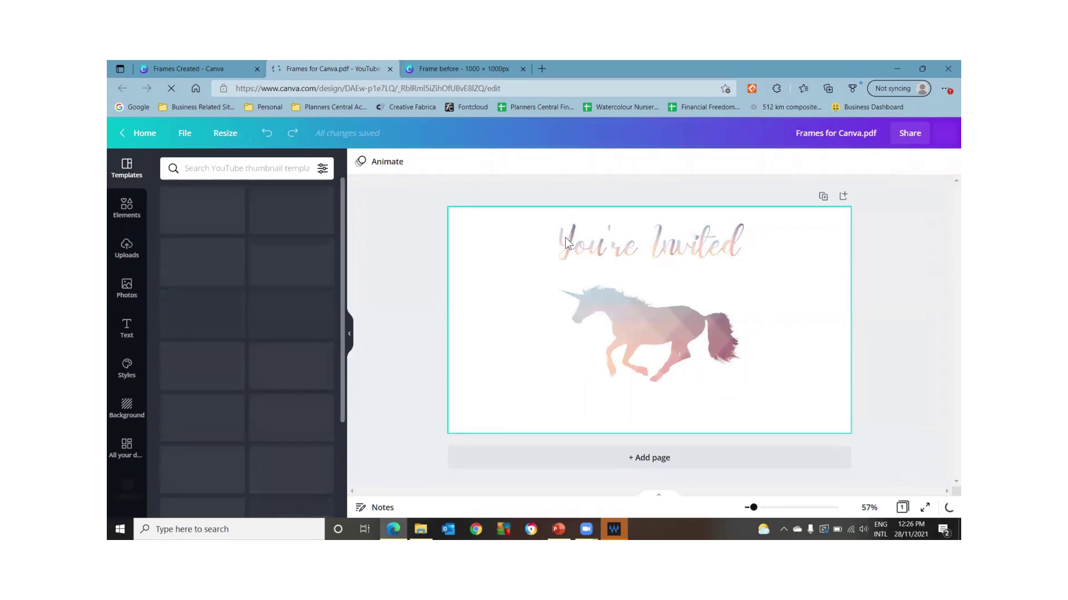
Close the import feedback panel and group the You're Invited letters into one element
left_click(565, 238)
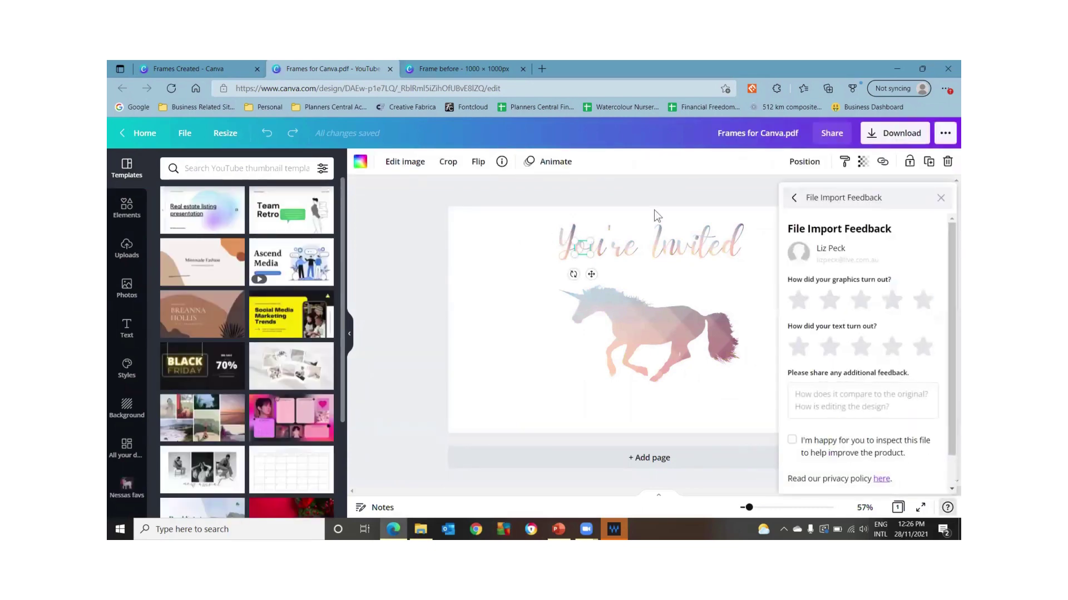
left_click(940, 199)
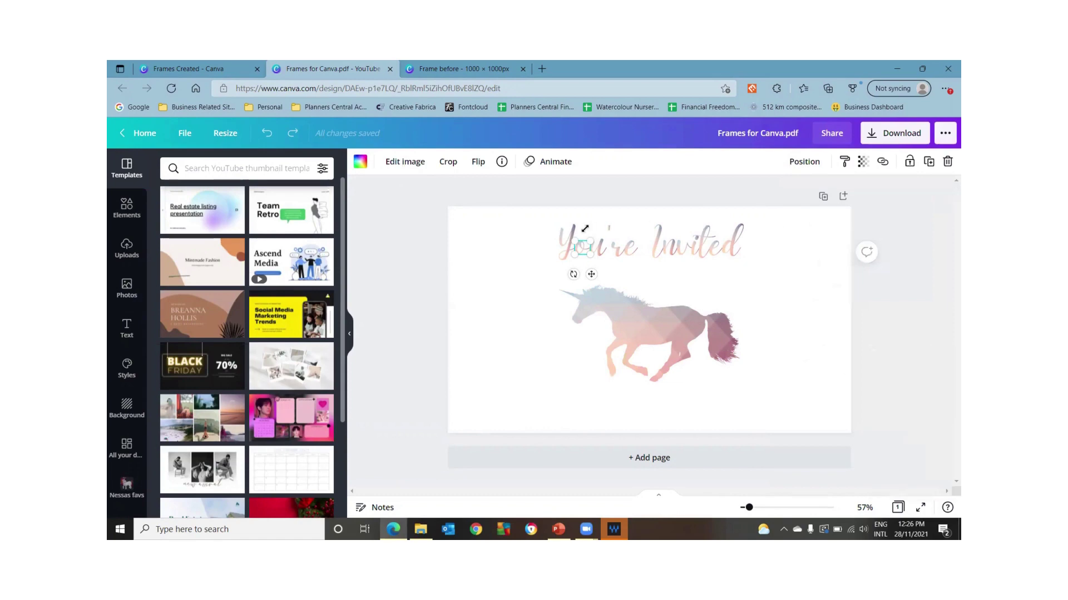
left_click(520, 240)
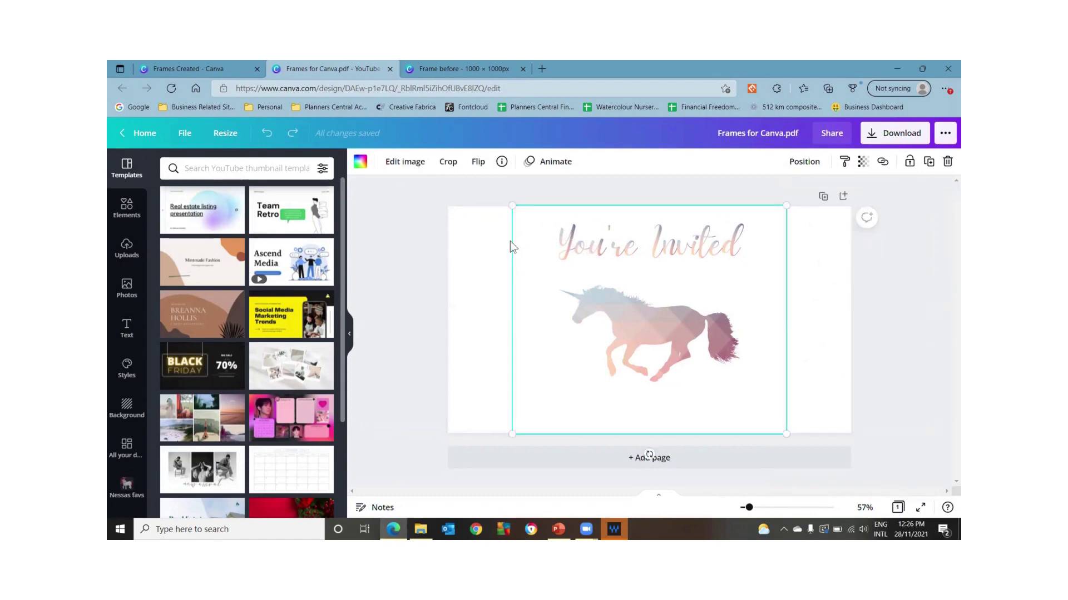
left_click(499, 261)
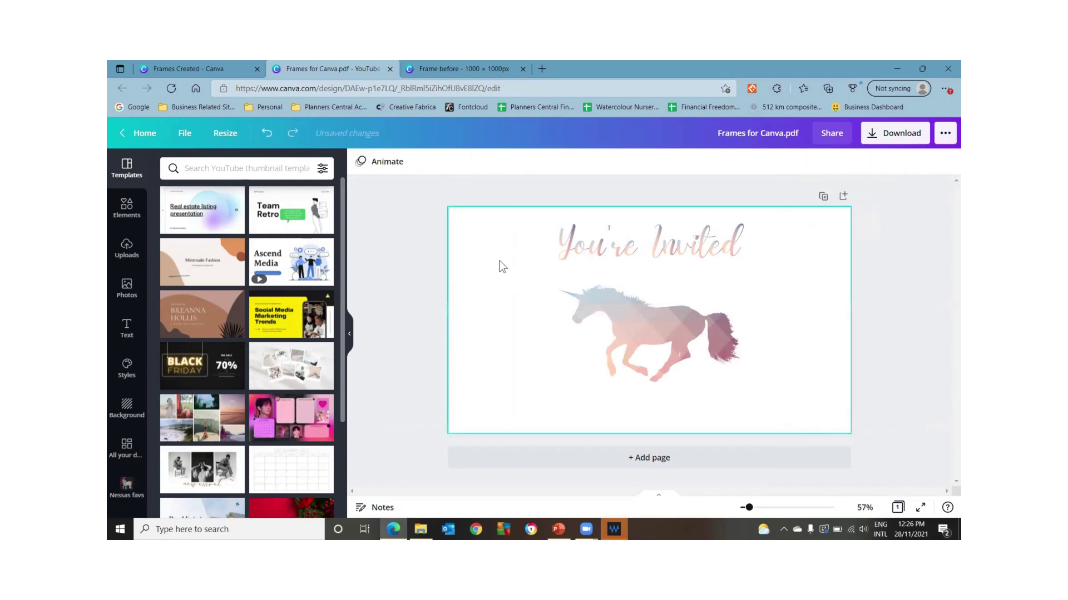
left_click(519, 225)
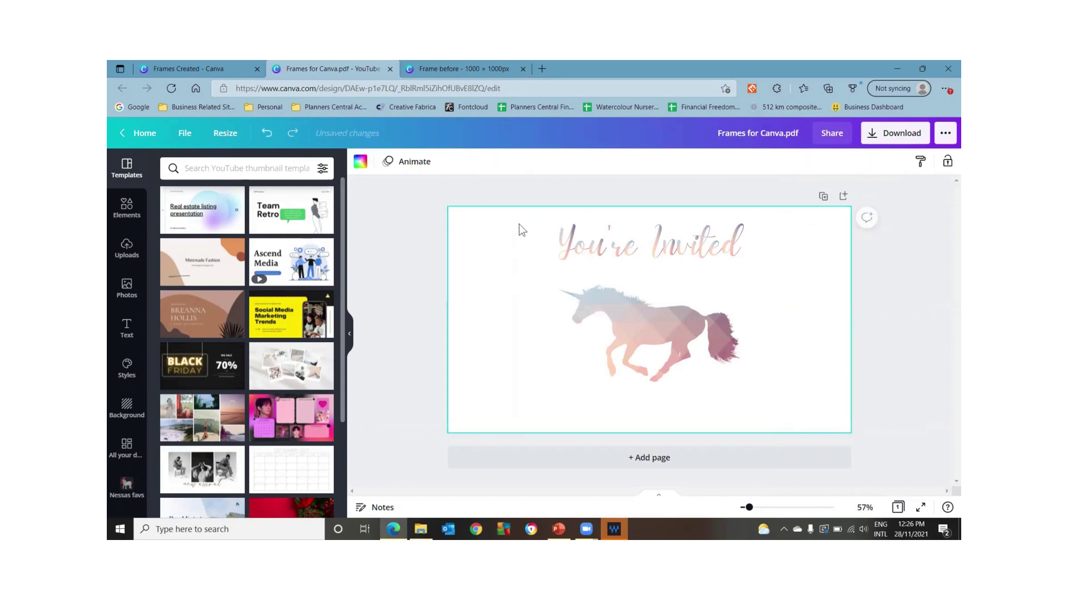
left_click_drag(600, 239, 758, 267)
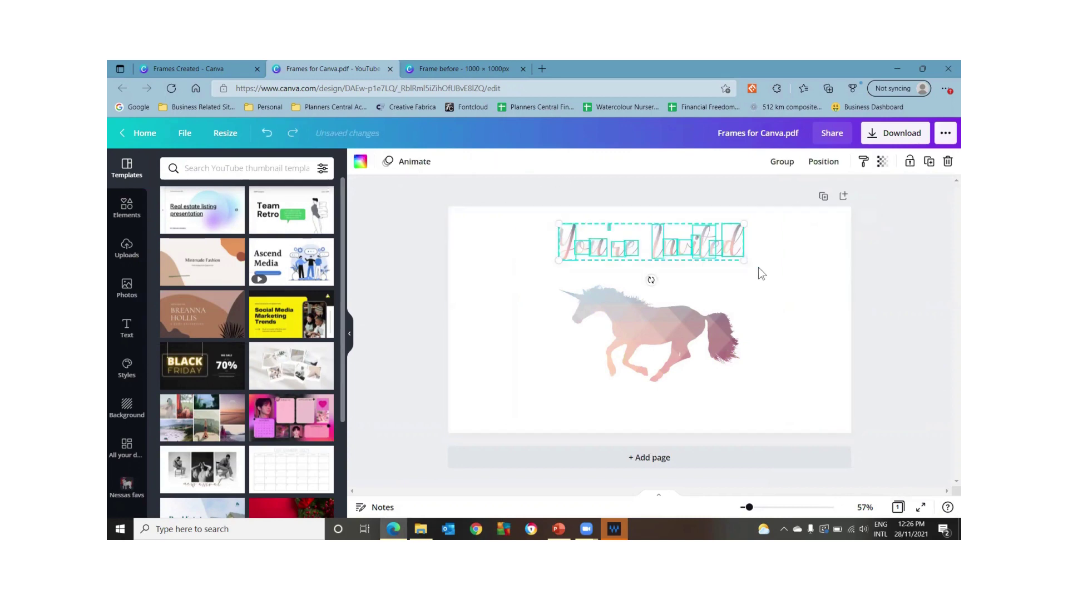
left_click(782, 161)
Select the unicorn silhouette on its own, apart from the surrounding elements
left_click(576, 310)
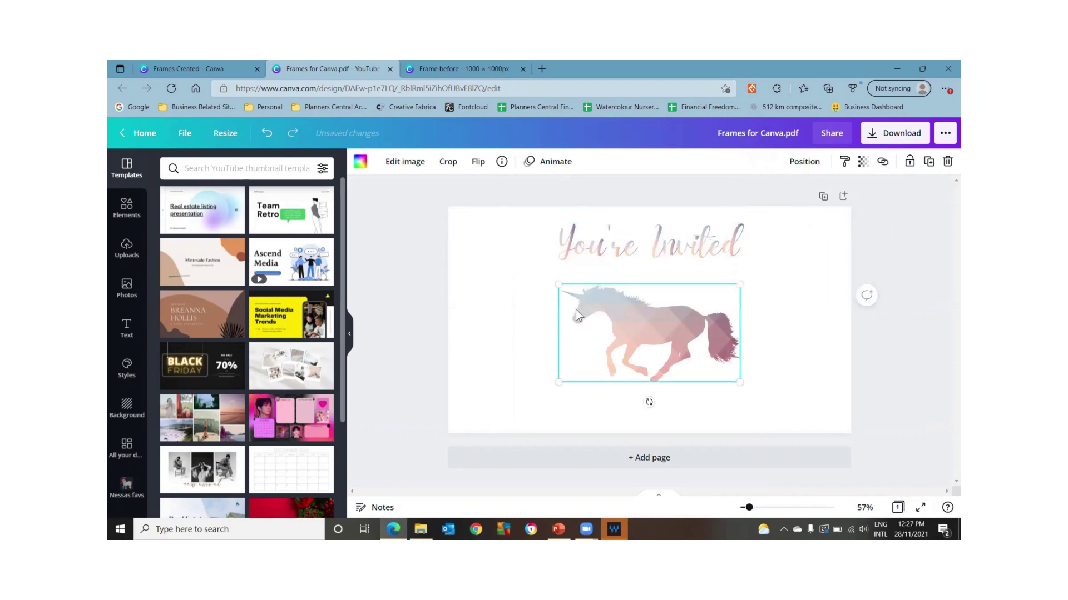
left_click(519, 284)
left_click_drag(519, 277, 866, 402)
left_click(496, 329)
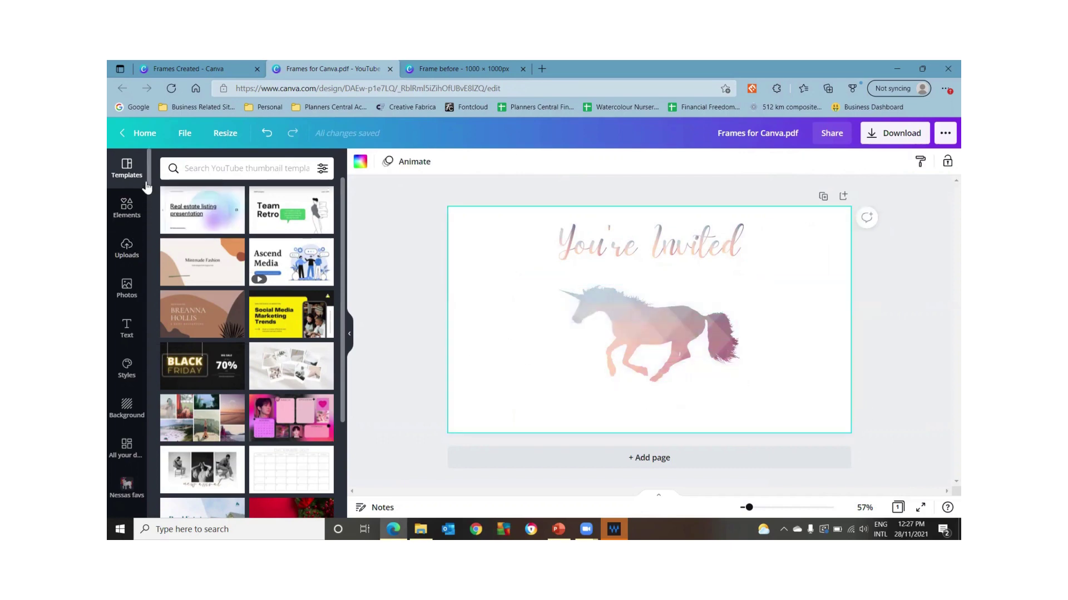
Open the Gold collection and drop the gold brush stroke onto the start of the title
left_click_drag(148, 177, 181, 483)
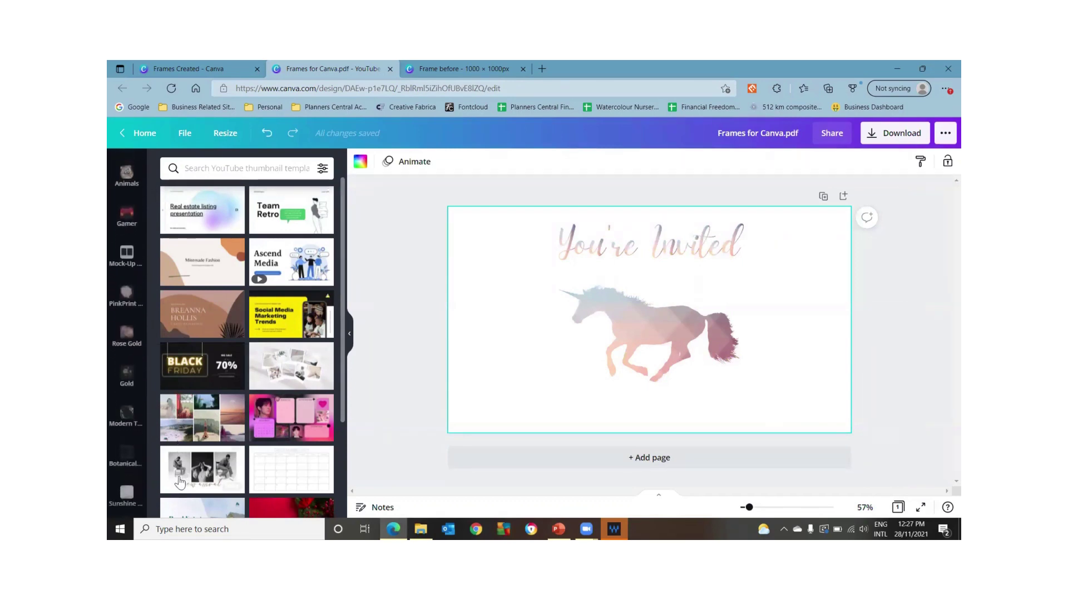
left_click(125, 379)
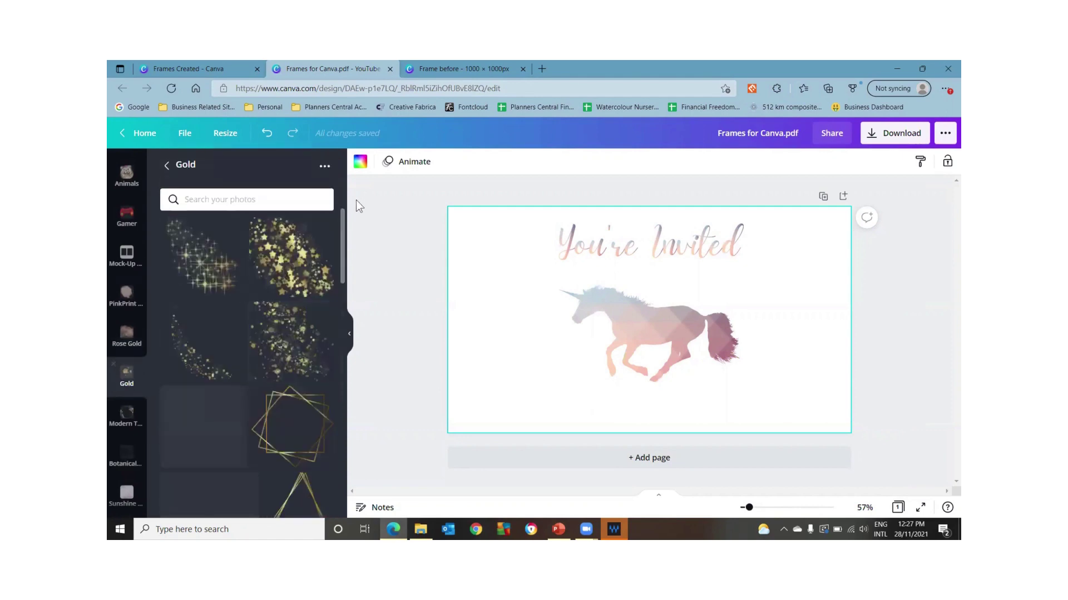
left_click_drag(341, 261, 353, 449)
scroll(250, 412, "down", 2)
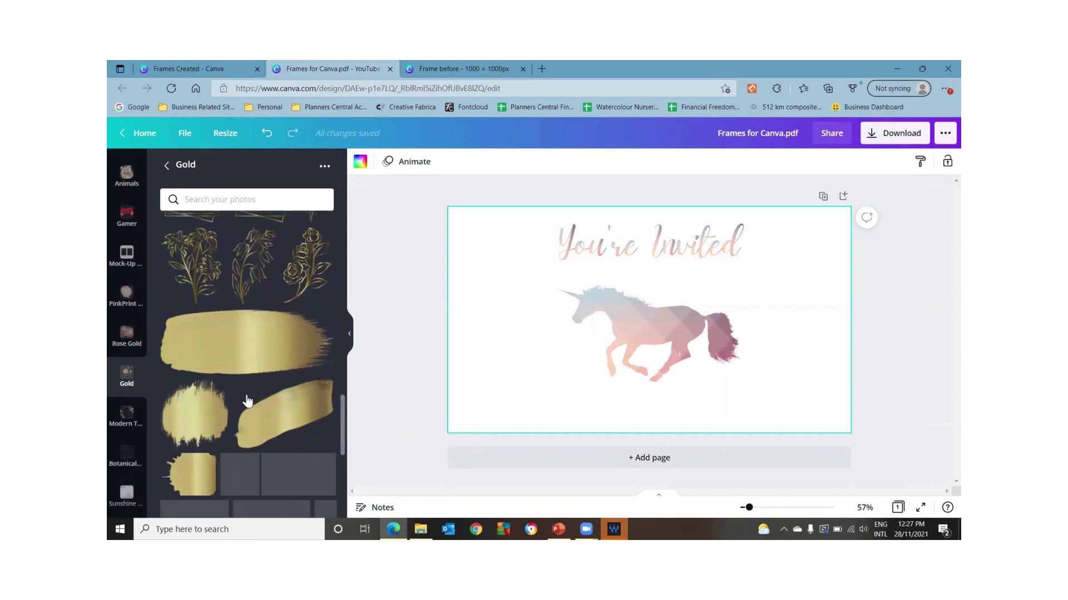
mouse_move(231, 353)
left_mouse_down()
mouse_move(508, 302)
mouse_move(562, 248)
mouse_move(585, 258)
left_mouse_up()
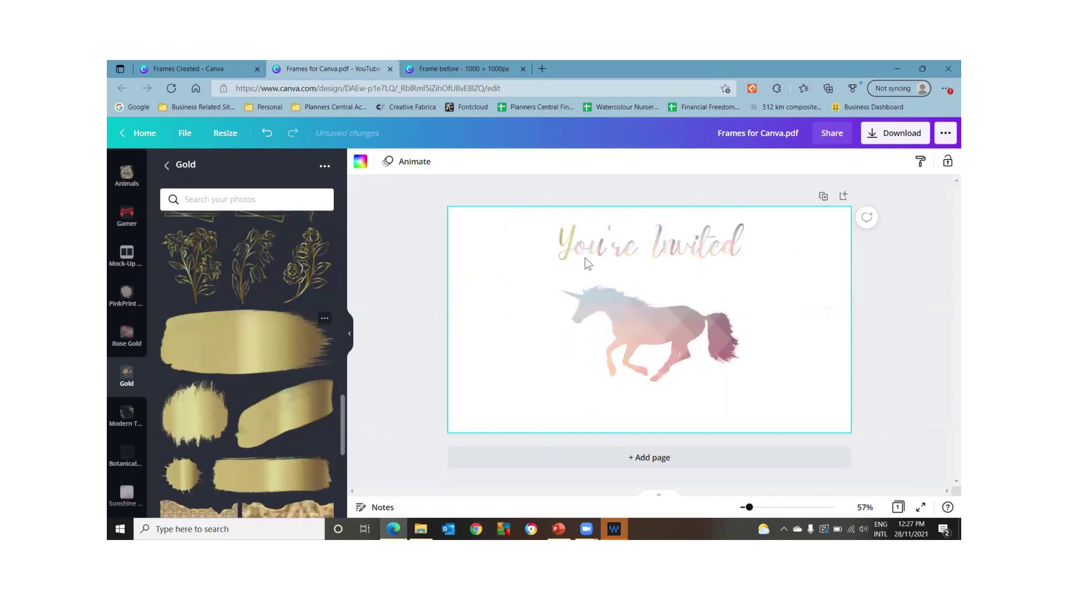
mouse_move(278, 355)
left_mouse_down()
mouse_move(587, 258)
mouse_move(576, 243)
mouse_move(351, 308)
left_mouse_up()
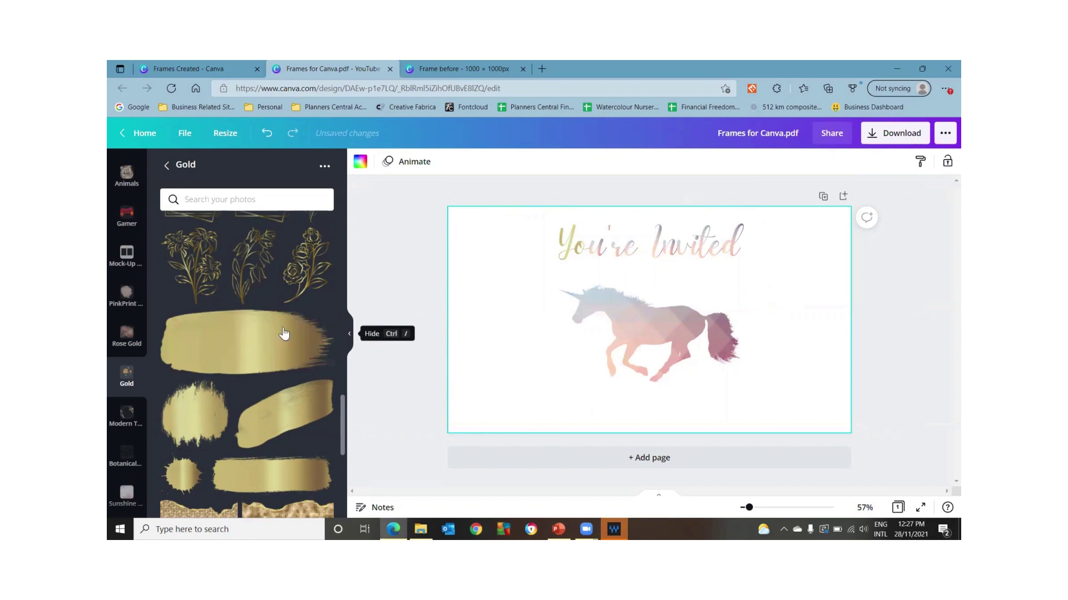
Retry the gold brush over the title, delete a stray copy, and fill the unicorn frame with gold
mouse_move(277, 343)
left_mouse_down()
mouse_move(640, 292)
mouse_move(425, 305)
left_mouse_up()
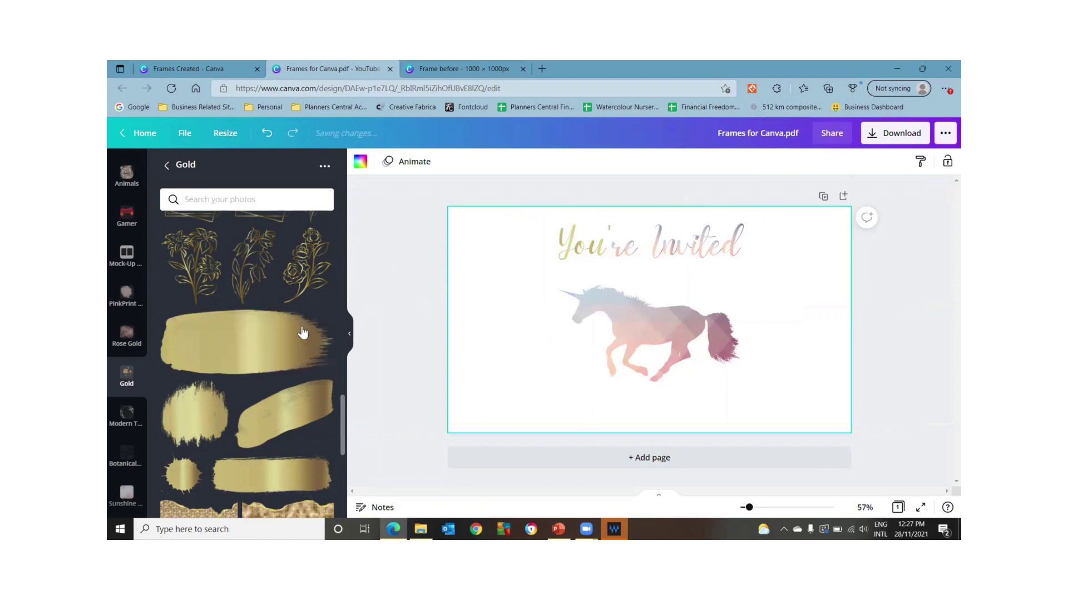
left_click_drag(267, 334, 610, 228)
mouse_move(259, 344)
left_mouse_down()
mouse_move(577, 275)
mouse_move(616, 249)
left_mouse_up()
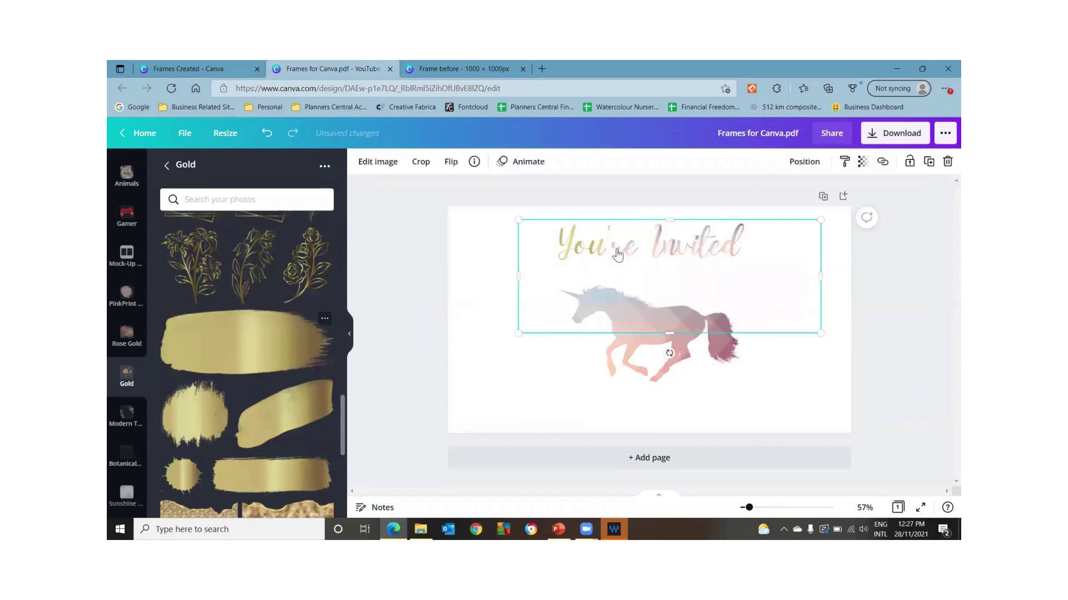
key("Delete")
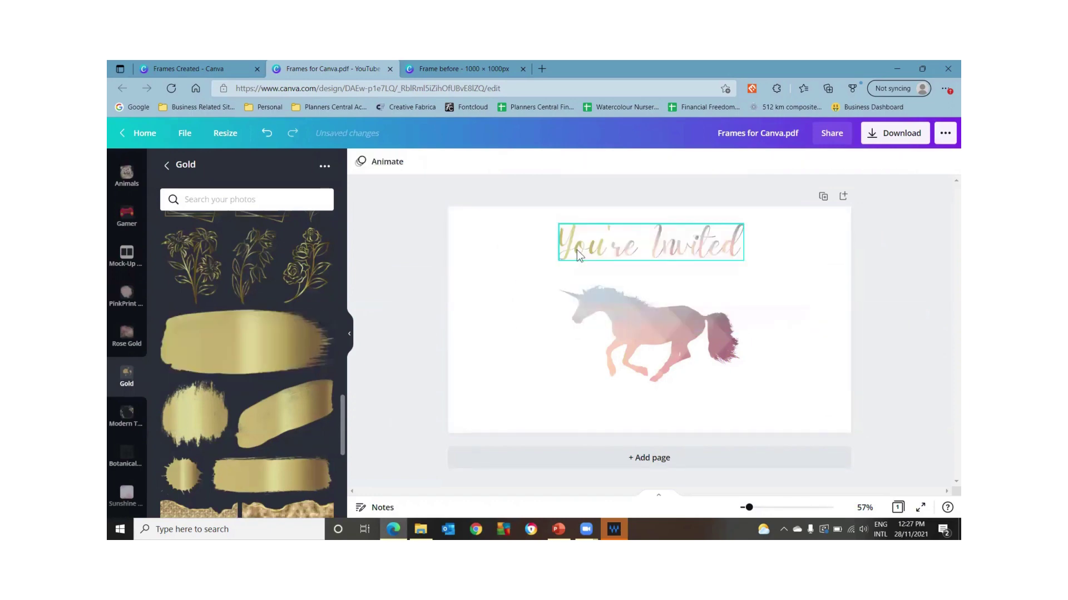
mouse_move(247, 357)
left_mouse_down()
mouse_move(619, 354)
mouse_move(618, 257)
left_mouse_up()
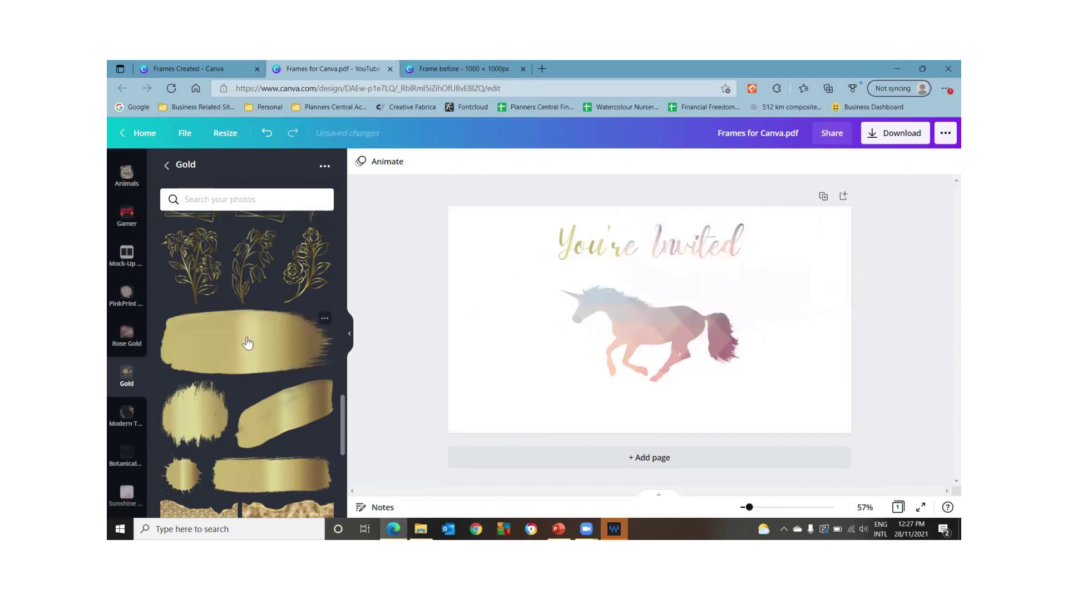
mouse_move(245, 346)
left_mouse_down()
mouse_move(620, 241)
mouse_move(629, 248)
mouse_move(325, 316)
left_mouse_up()
mouse_move(258, 350)
left_mouse_down()
mouse_move(679, 346)
mouse_move(665, 328)
left_mouse_up()
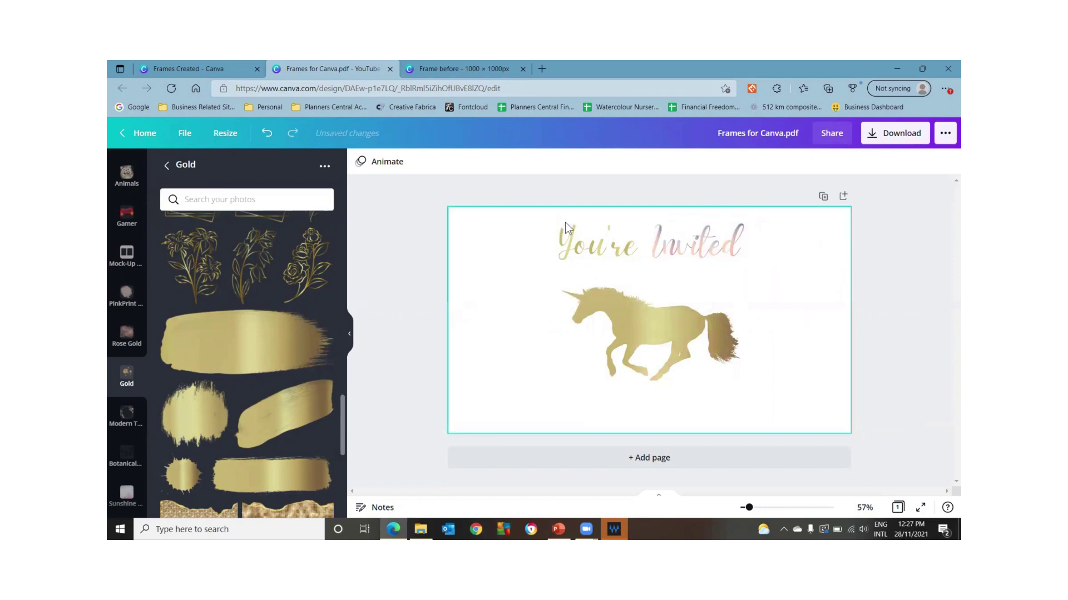
left_click_drag(493, 232, 727, 243)
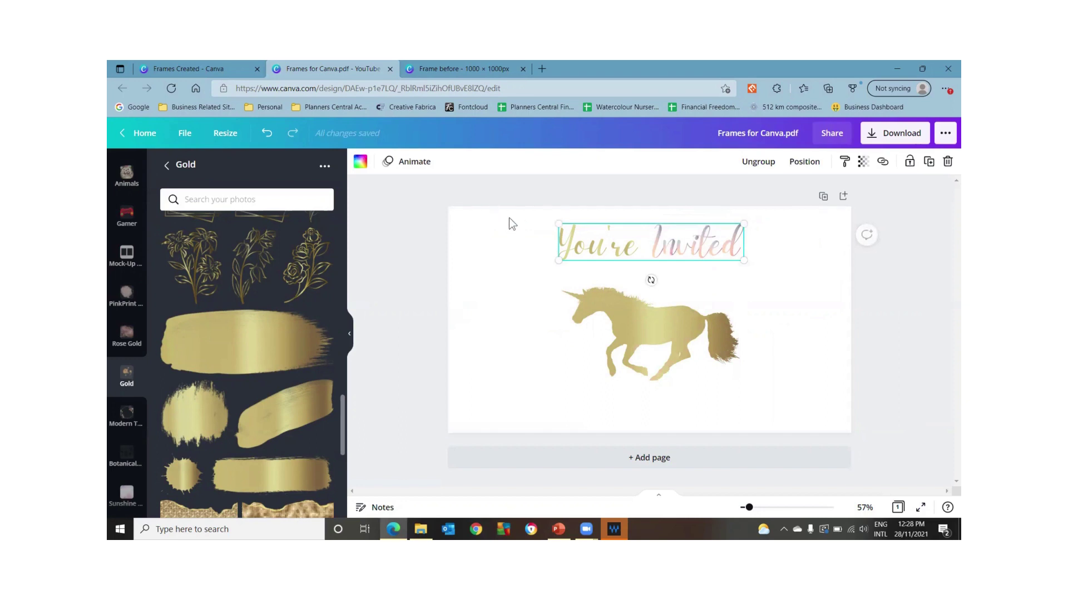
Paste a blue-green watercolour image into the unicorn frame, replacing its gold fill
left_click(494, 239)
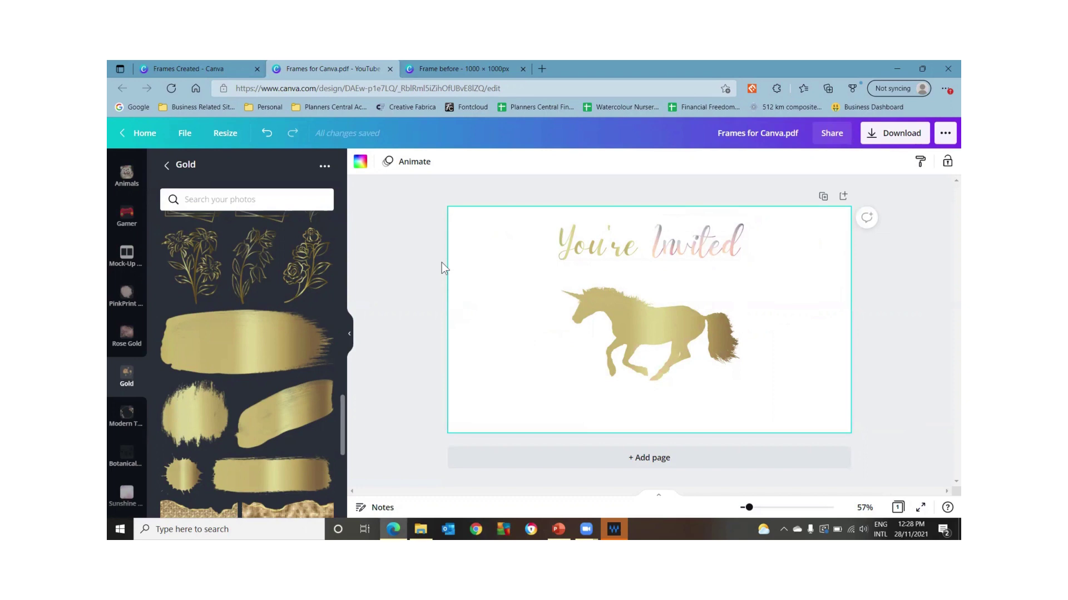
left_click(613, 305)
key("ctrl+v")
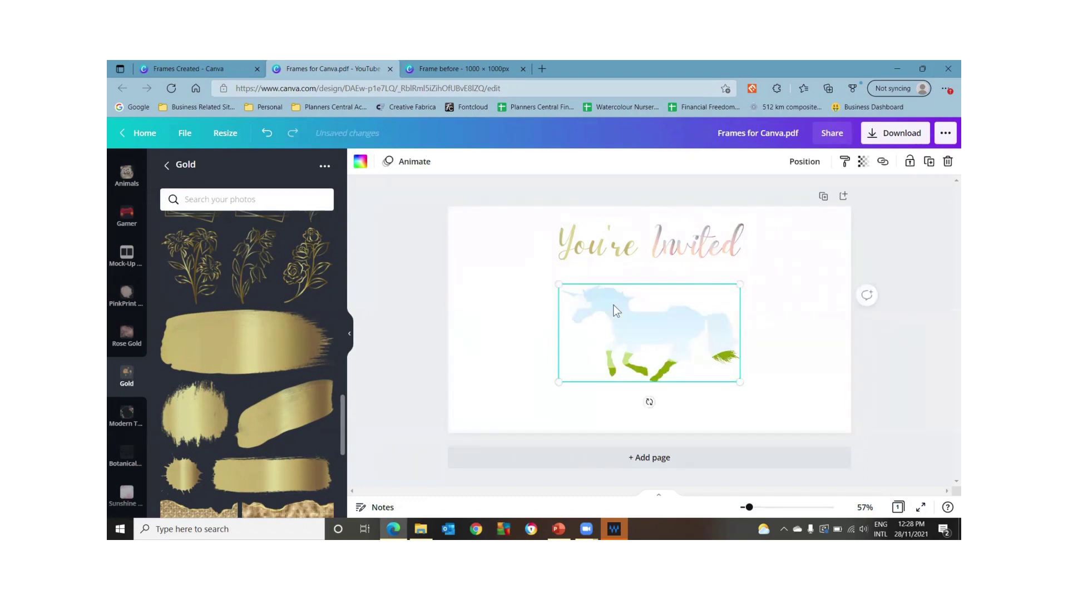
left_click(503, 329)
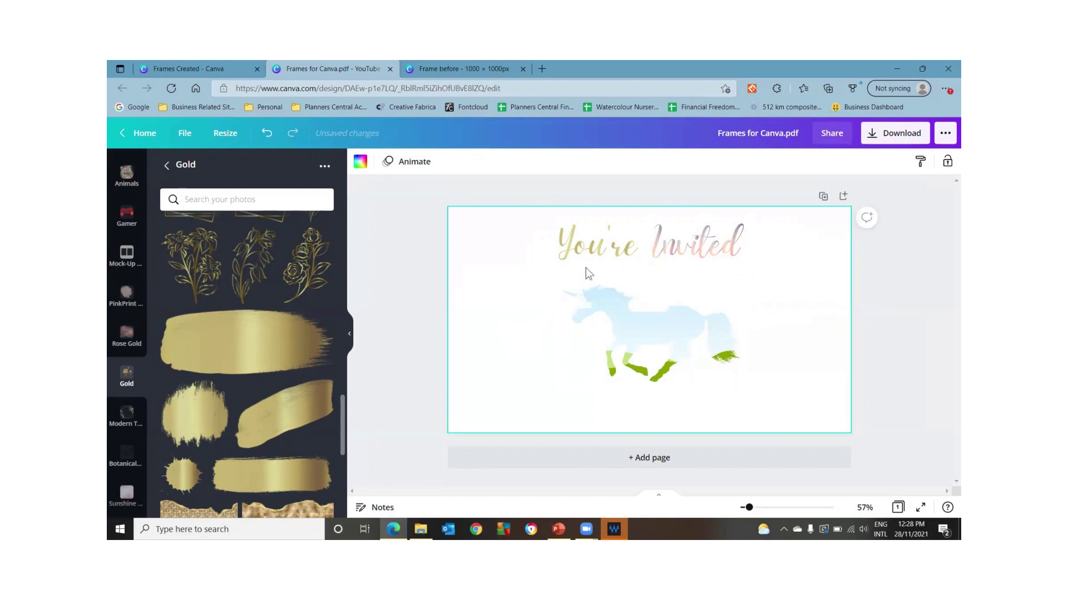